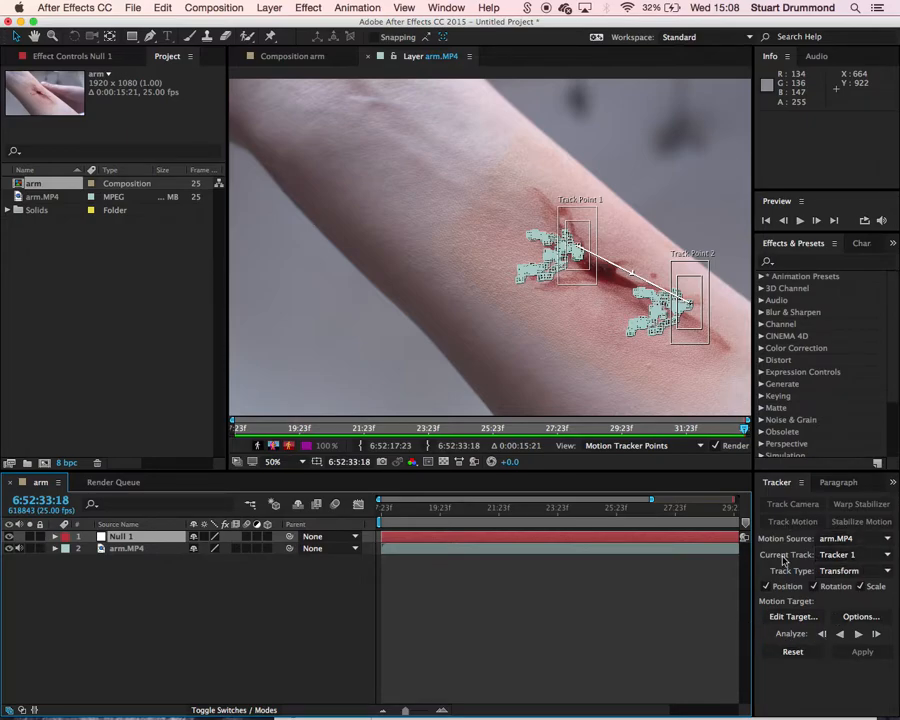
Set the motion target of Tracker 1 to the Null 1 layer.
left_click(791, 617)
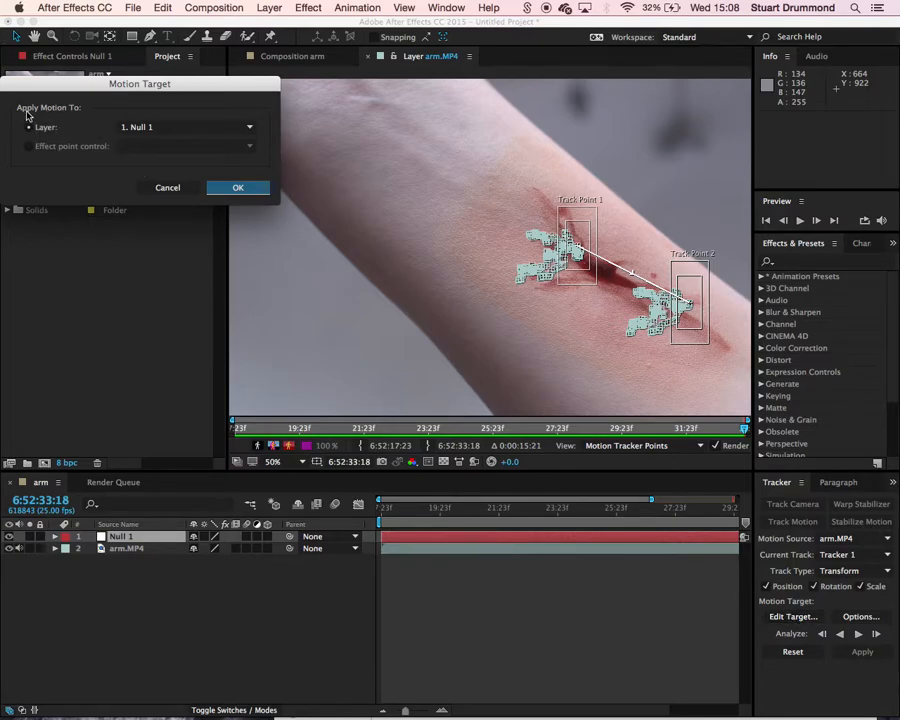
left_click(205, 135)
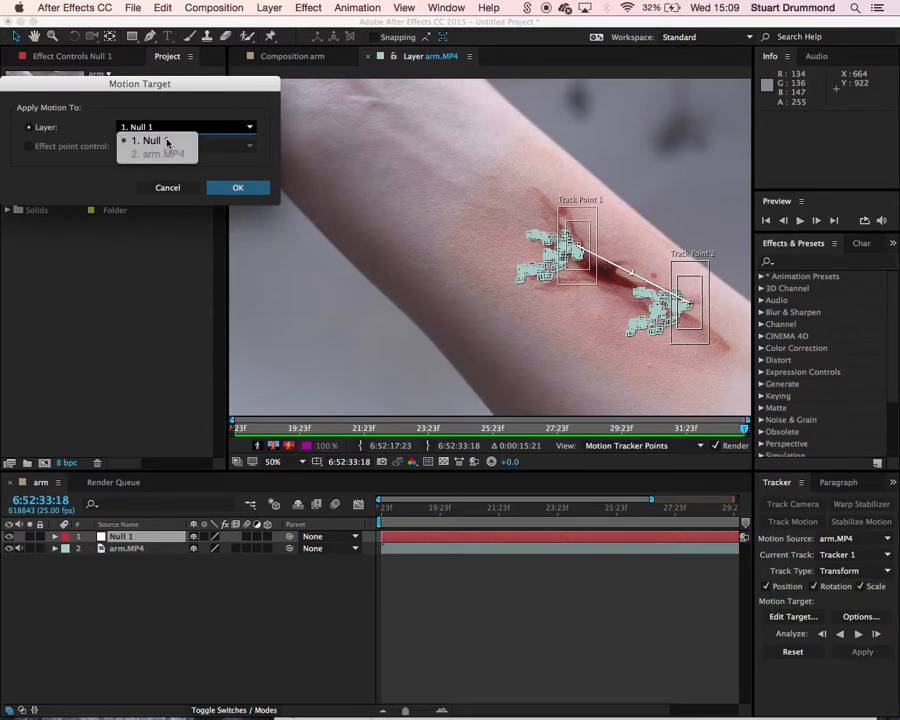
left_click(168, 141)
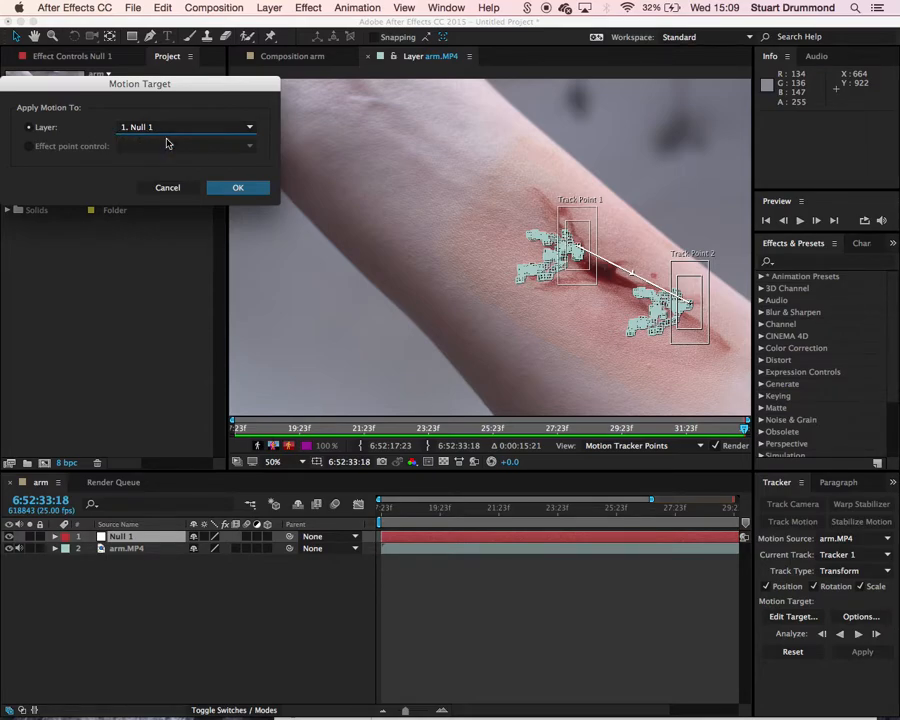
left_click(230, 189)
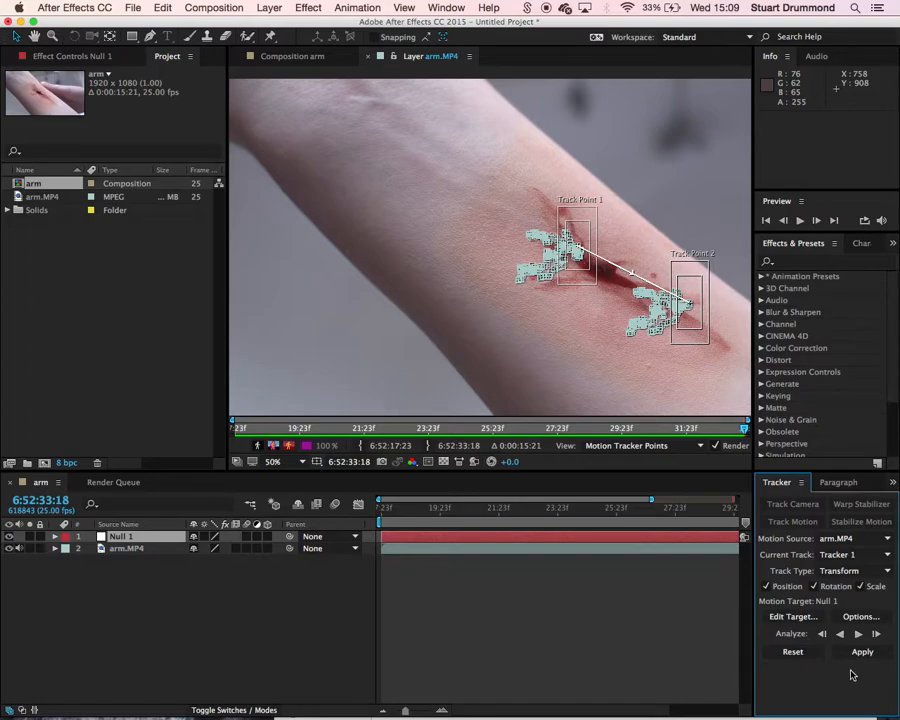
Apply the tracked motion to the null in the X and Y dimensions and return the playhead to the first frame.
left_click(861, 653)
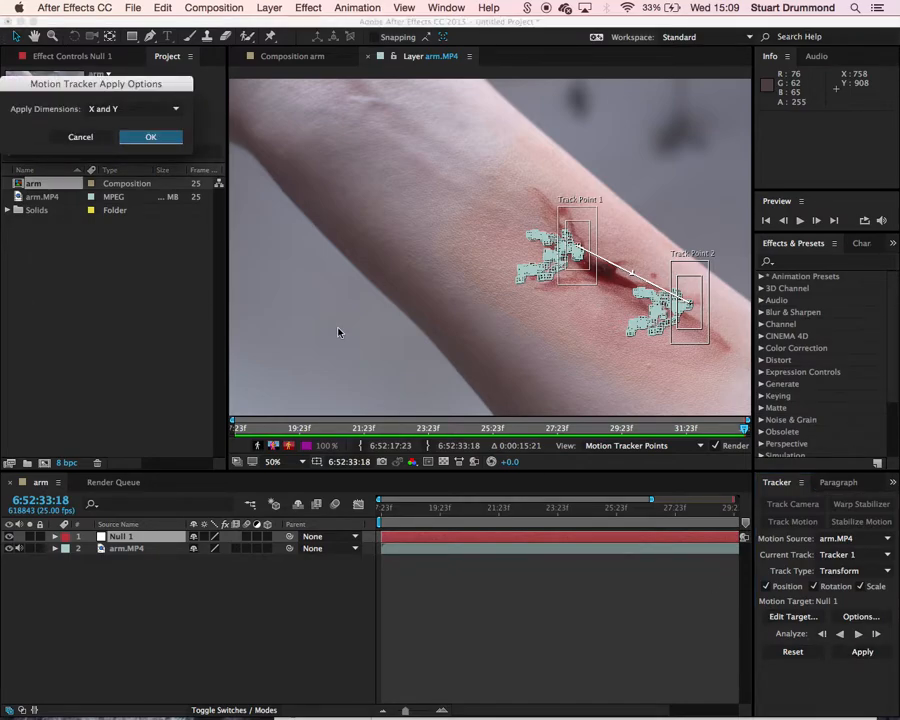
left_click_drag(120, 88, 371, 224)
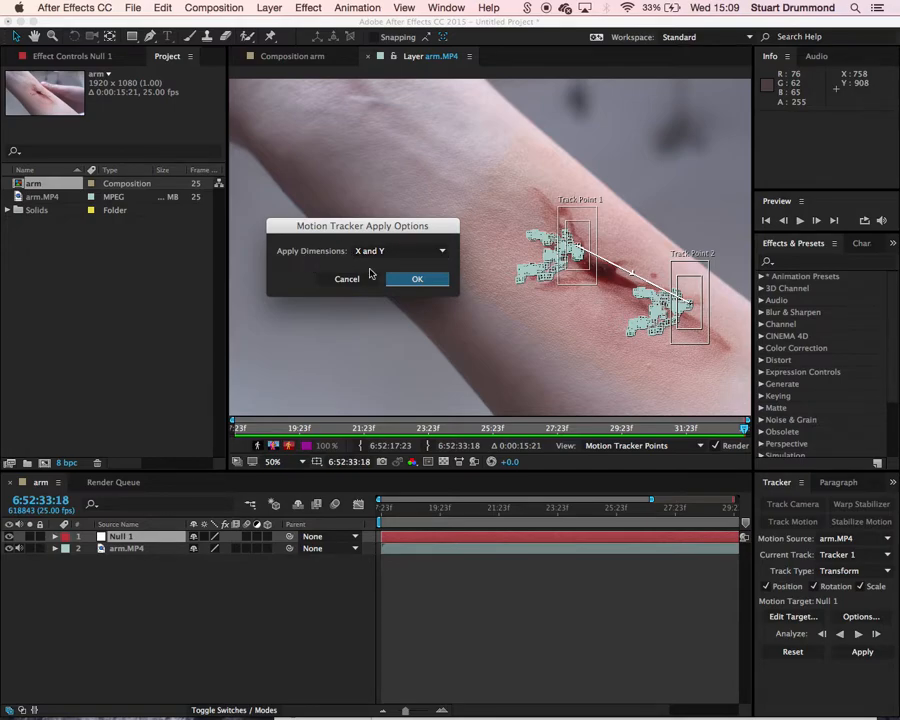
left_click(417, 282)
left_click(418, 284)
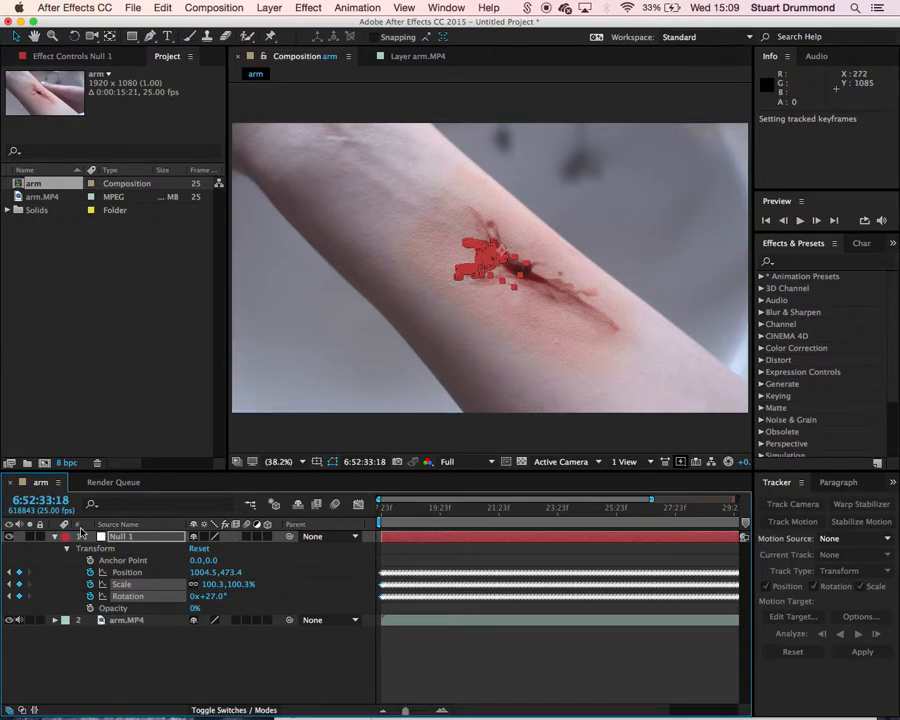
mouse_move(396, 511)
left_mouse_down()
mouse_move(380, 511)
mouse_move(487, 525)
mouse_move(412, 524)
mouse_move(421, 526)
mouse_move(382, 512)
left_mouse_up()
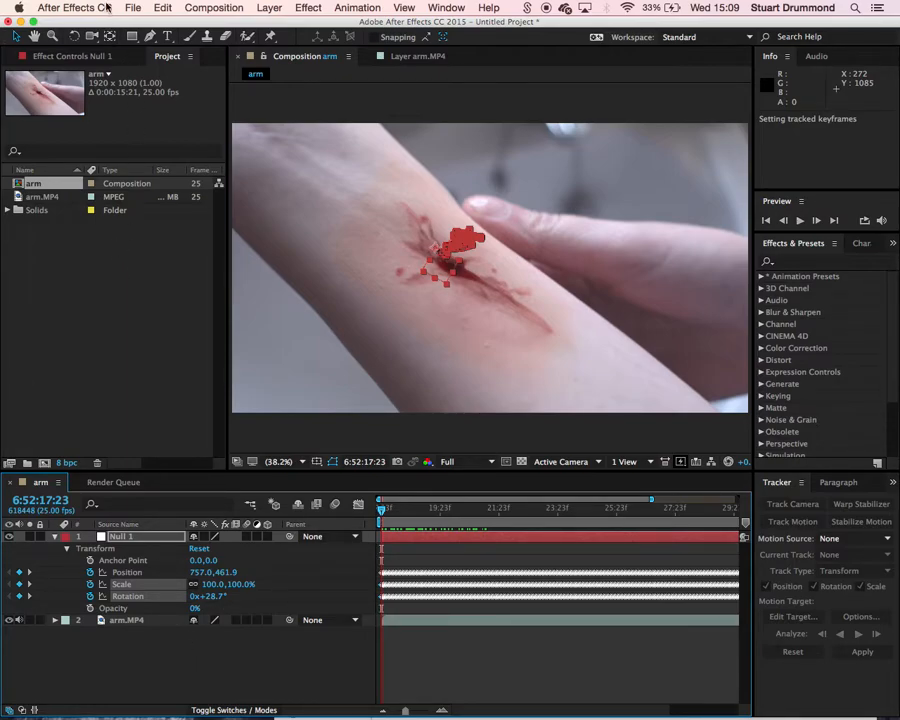
Import Maggot-Woud.png from the Editing folder and add it to the arm composition as the top layer above Null 1.
mouse_move(65, 710)
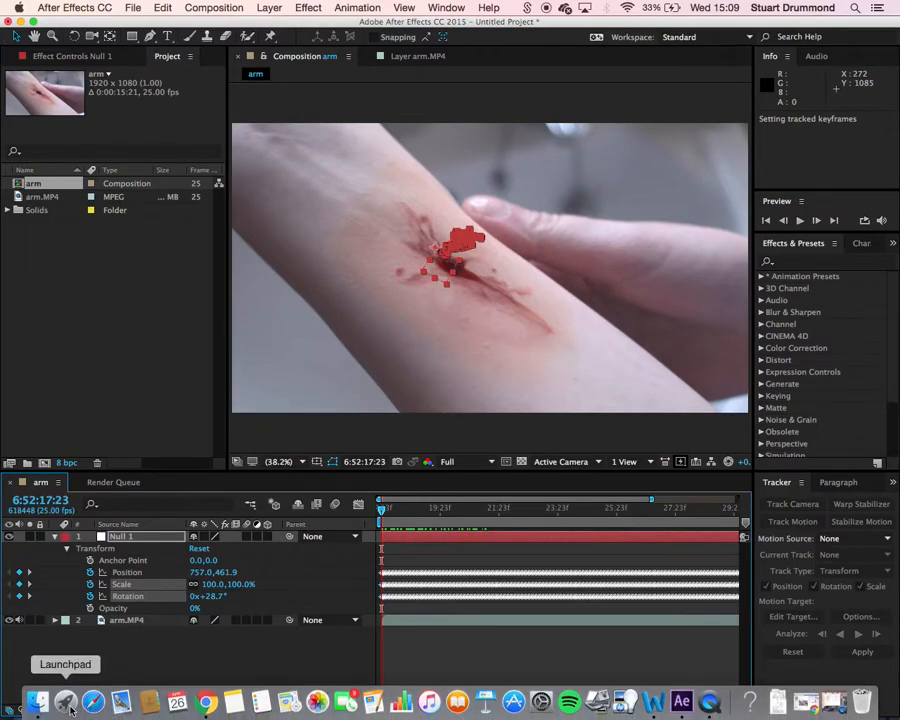
left_click(36, 710)
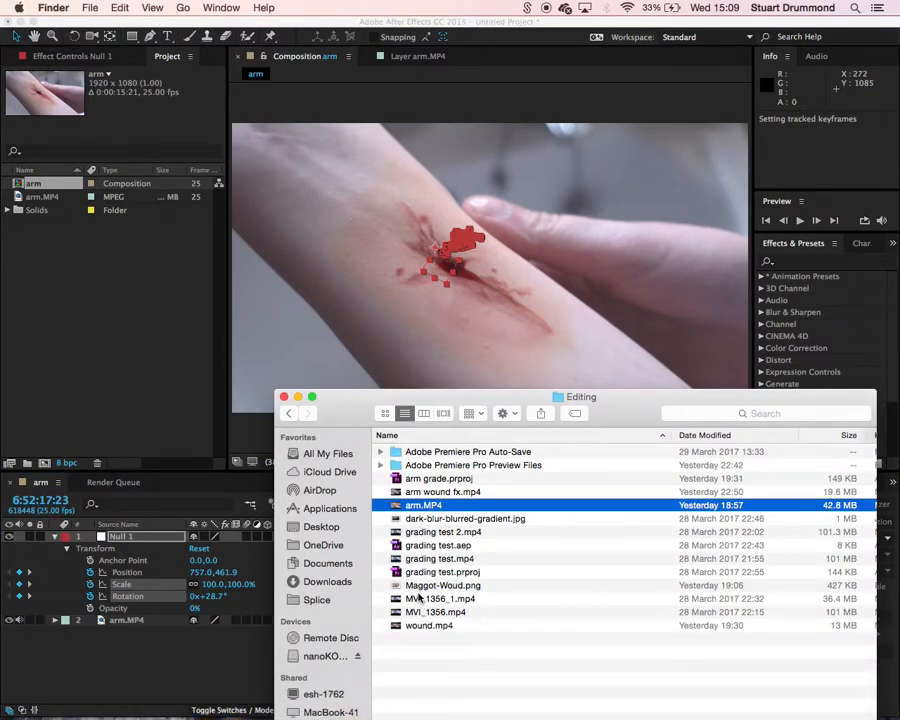
left_click(403, 586)
left_click_drag(395, 590, 58, 262)
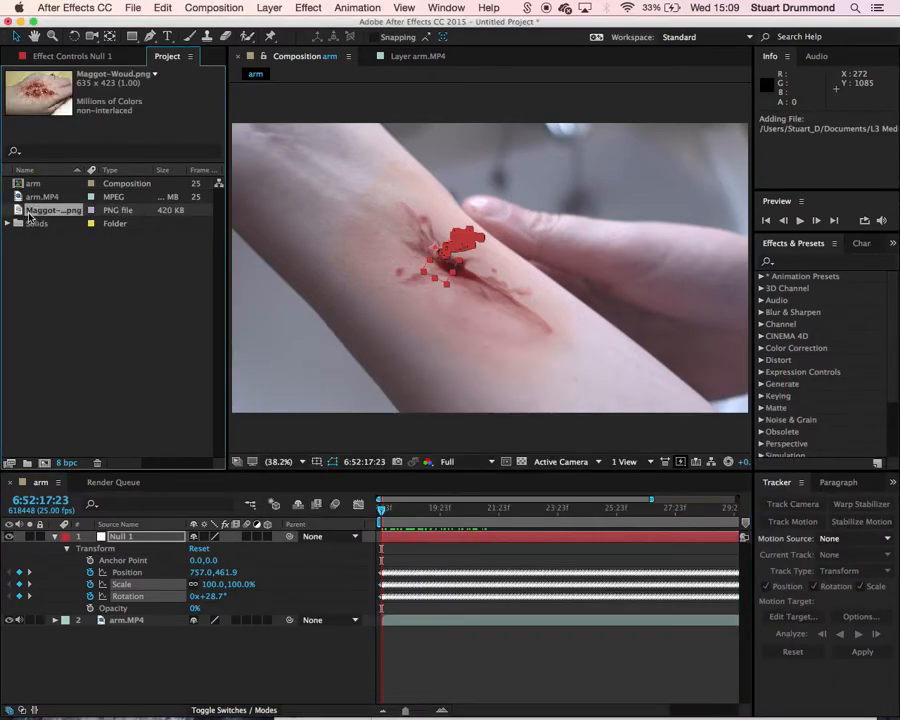
left_click_drag(18, 213, 105, 537)
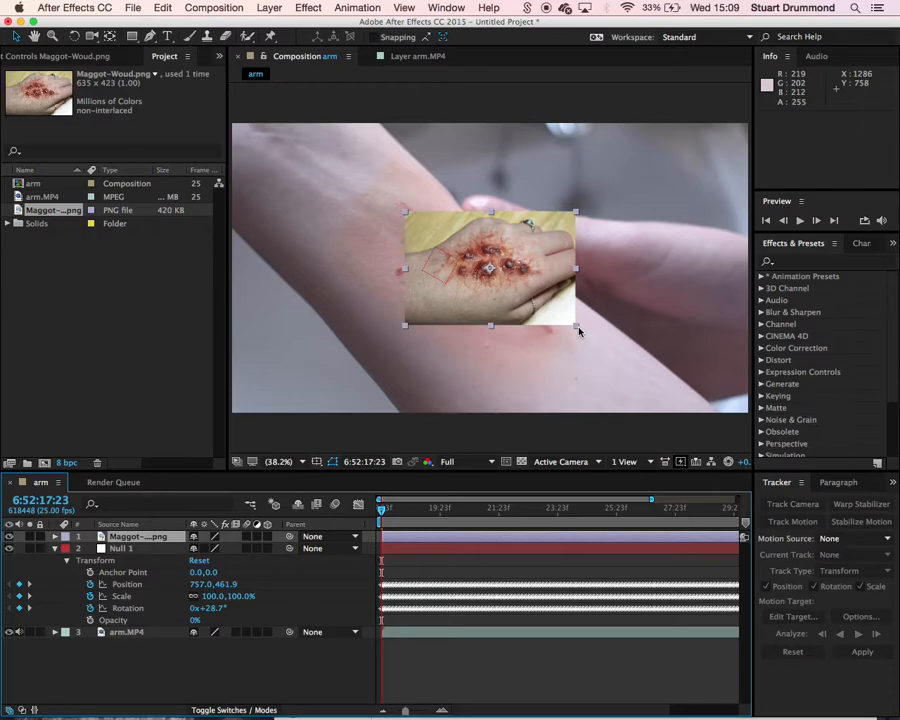
Fit the Maggot-Woud.png image over the arm's wound, scaled to about 161% and rotated about 45° to follow the arm.
left_click_drag(578, 331, 631, 374)
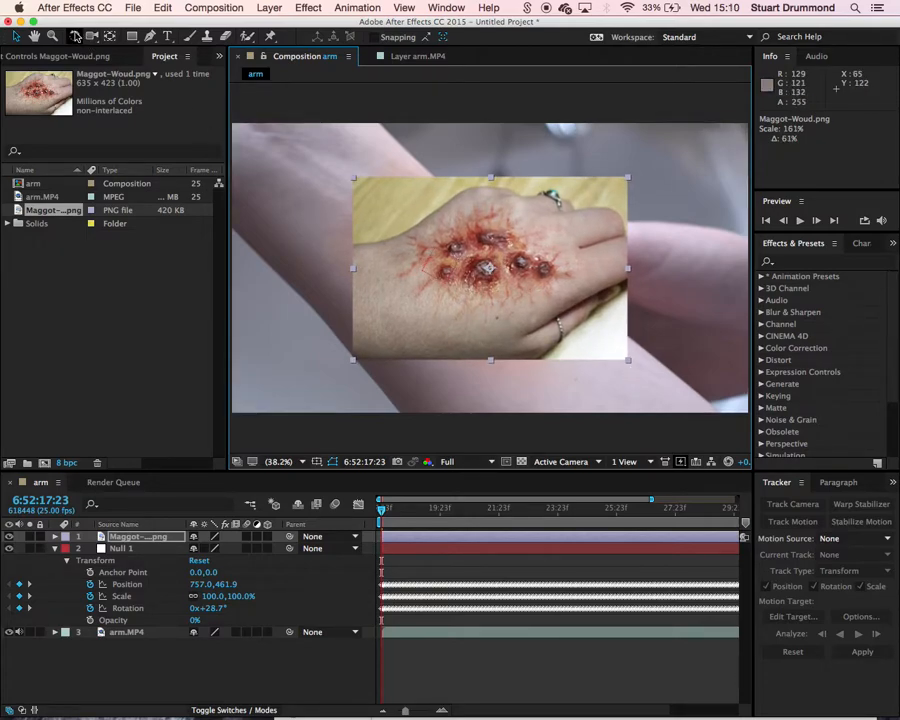
left_click(74, 36)
left_click_drag(576, 225, 574, 290)
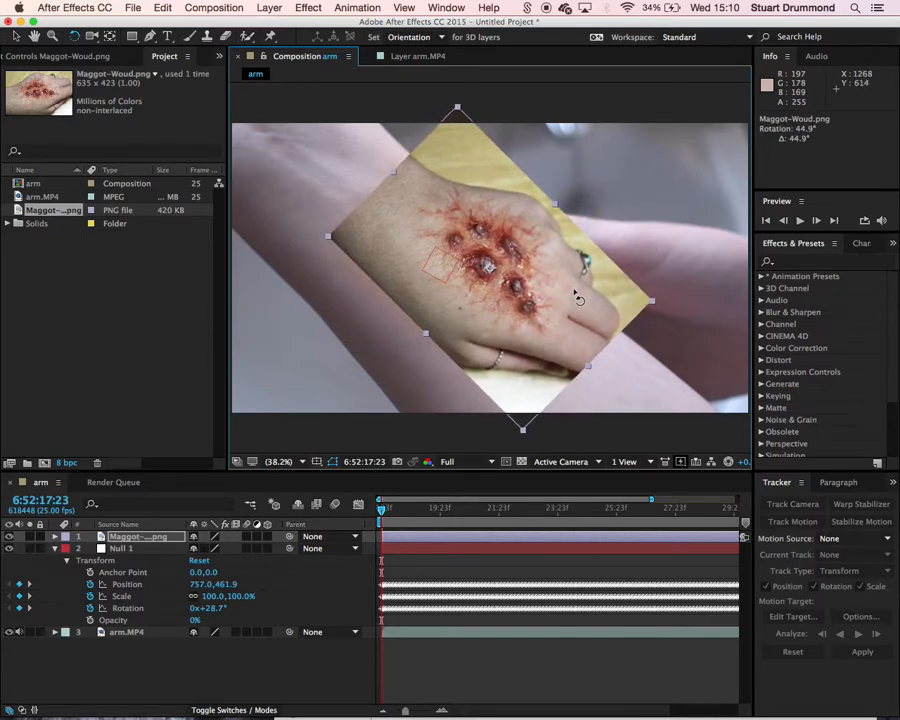
left_click(16, 36)
left_click_drag(553, 268, 541, 322)
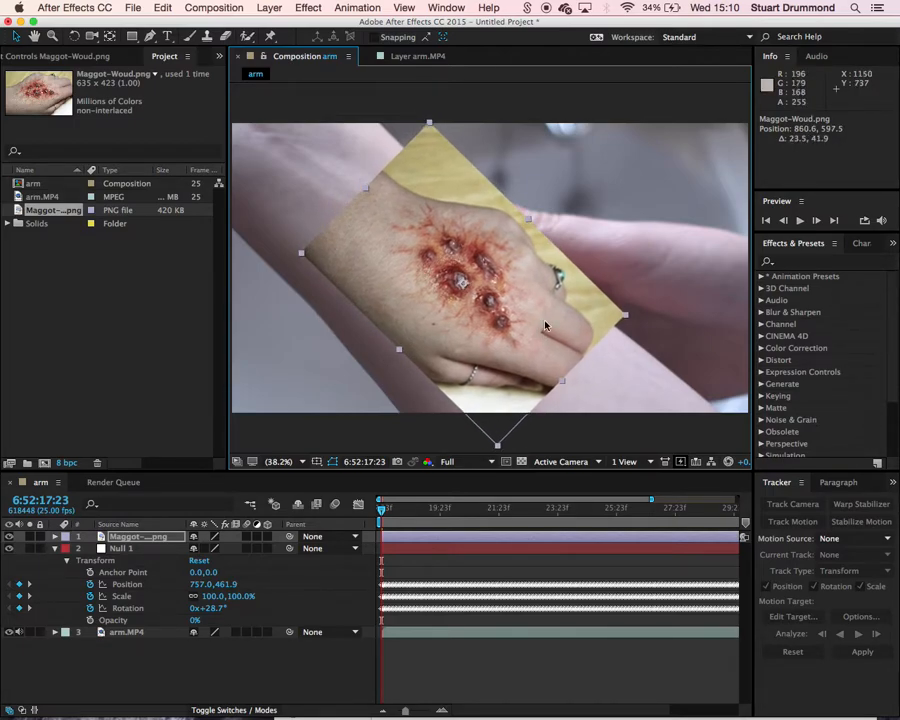
double_click(551, 309)
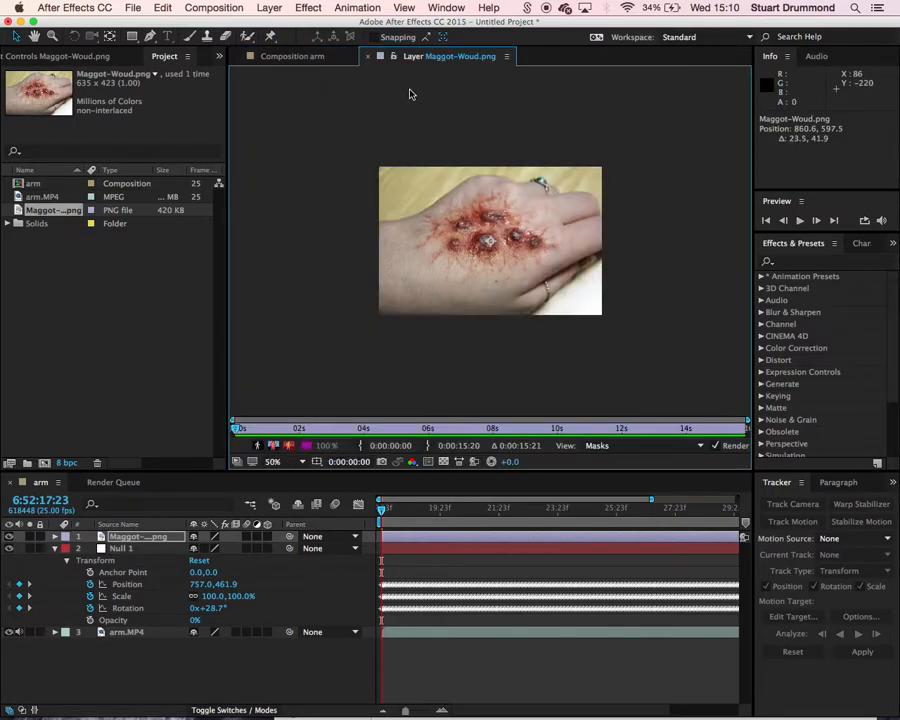
left_click(367, 58)
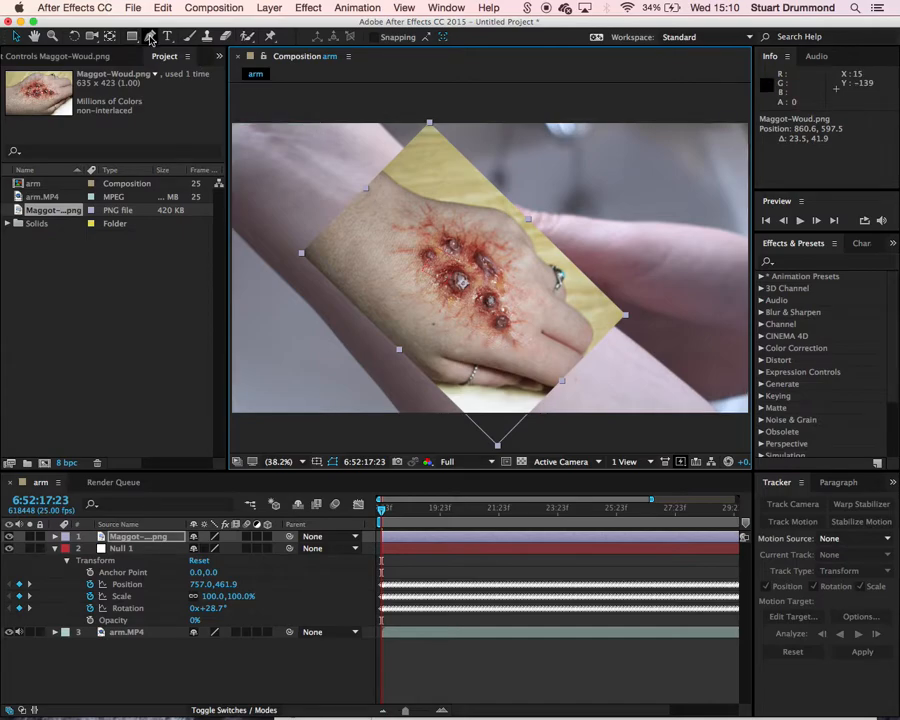
Draw a closed 13-point Pen mask around the wounded skin on the Maggot-Woud.png layer, excluding the rest of the hand.
left_click(150, 37)
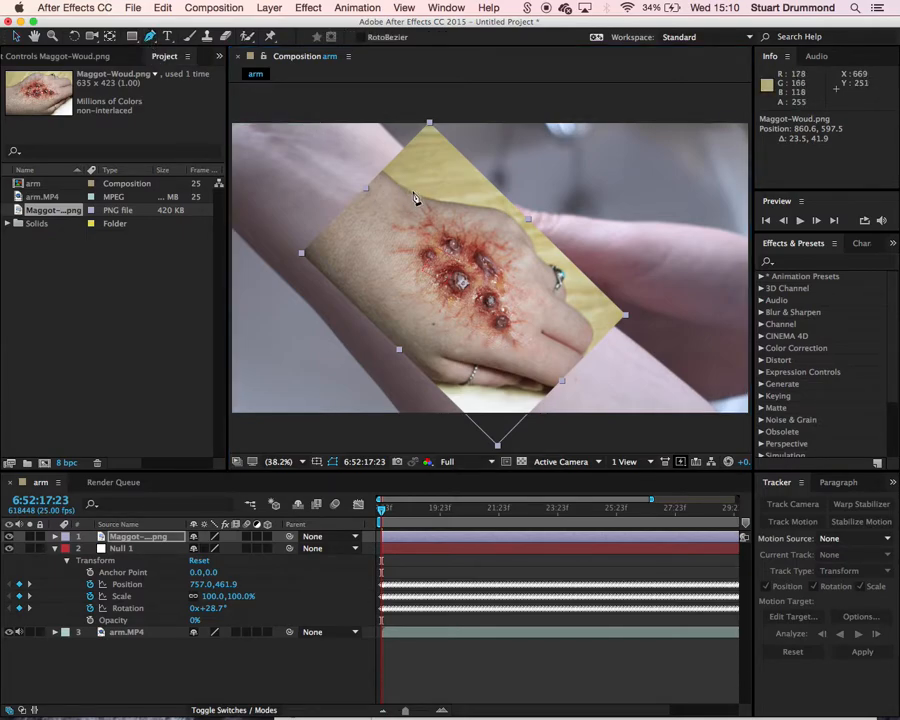
left_click(414, 211)
left_click(457, 217)
left_click(511, 259)
left_click(520, 290)
left_click(526, 348)
left_click(453, 335)
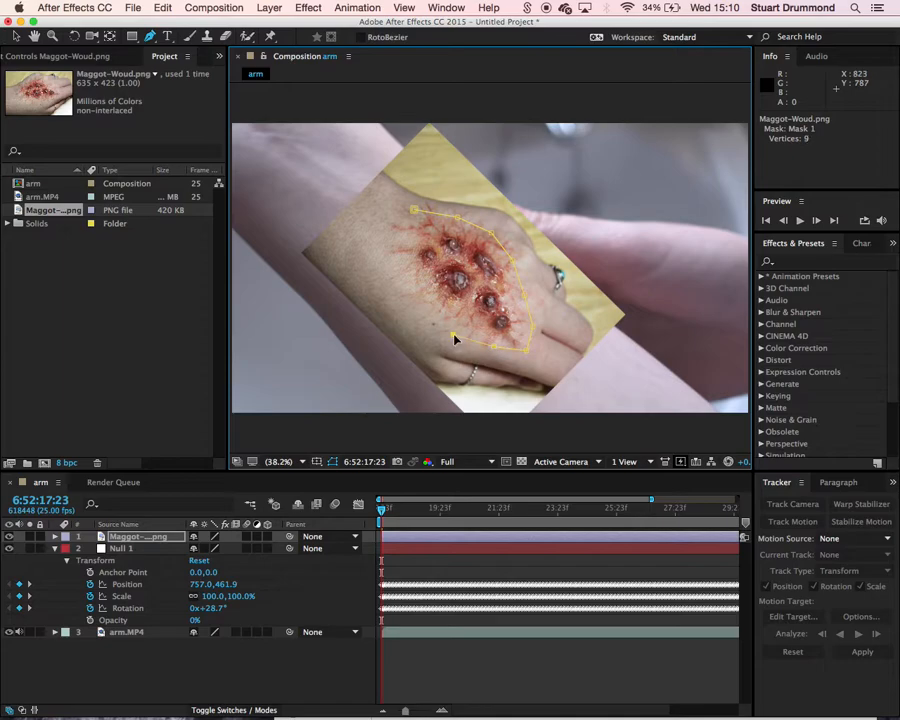
left_click(417, 307)
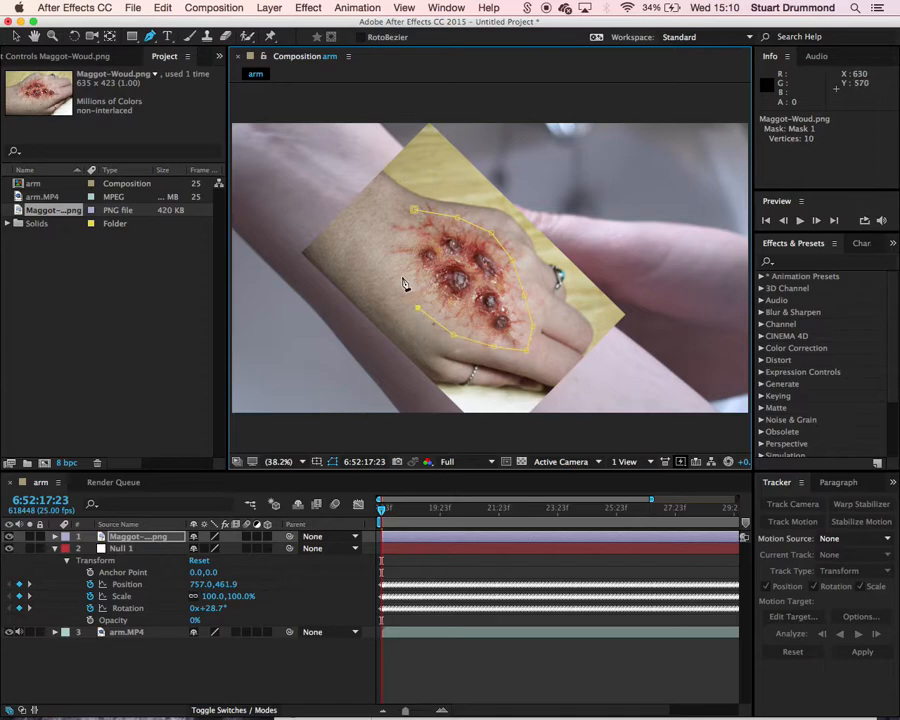
left_click(403, 227)
left_click(415, 213)
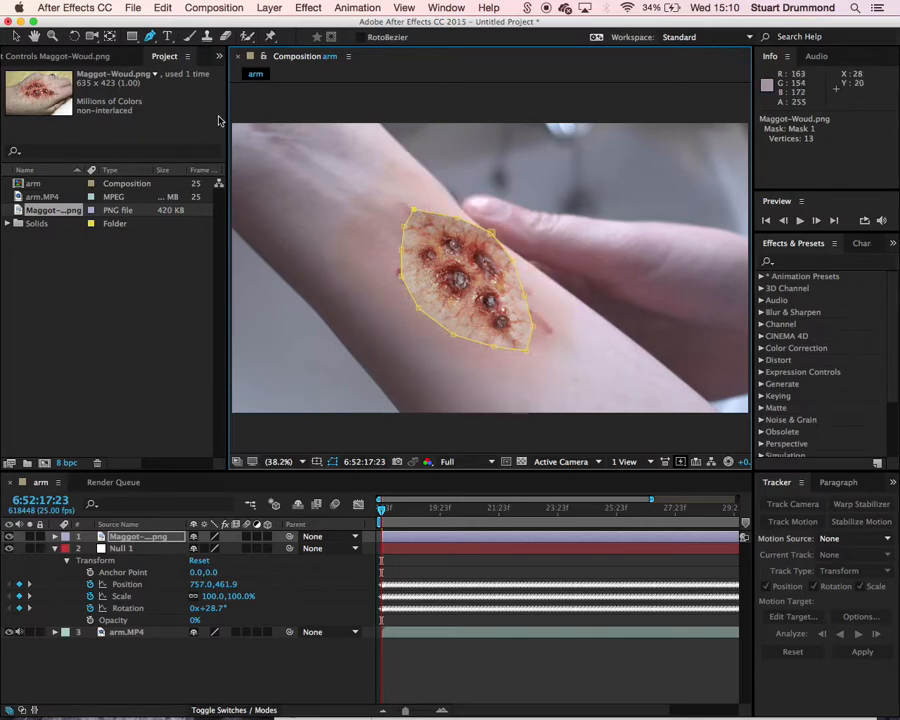
left_click(16, 37)
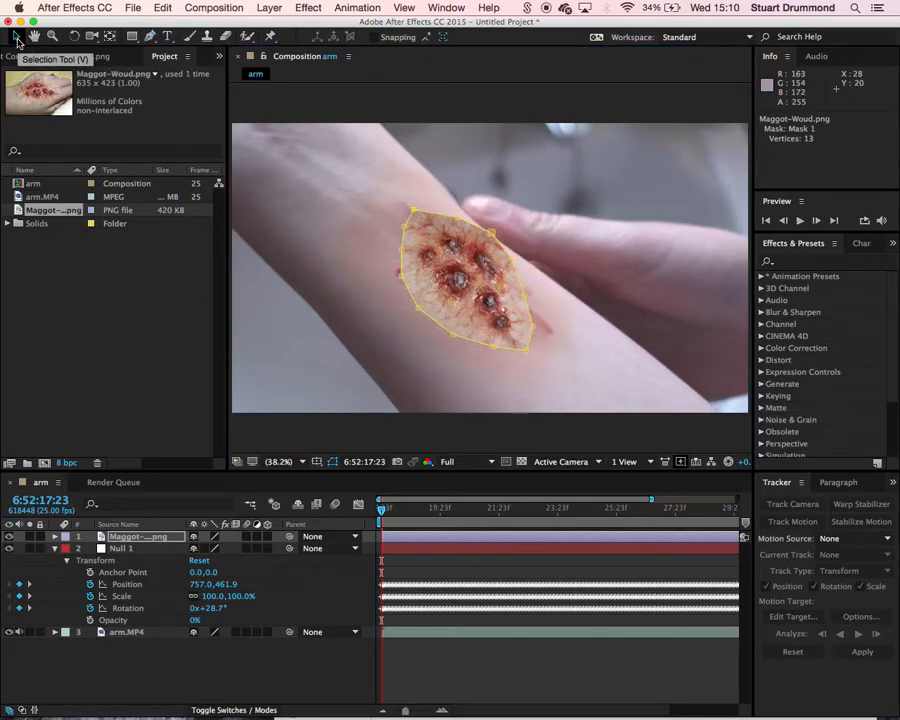
Refine the masked wound's fit on the arm, enlarging it to about 180%, rotating it to about 40° and repositioning it over the cut.
left_click(125, 549)
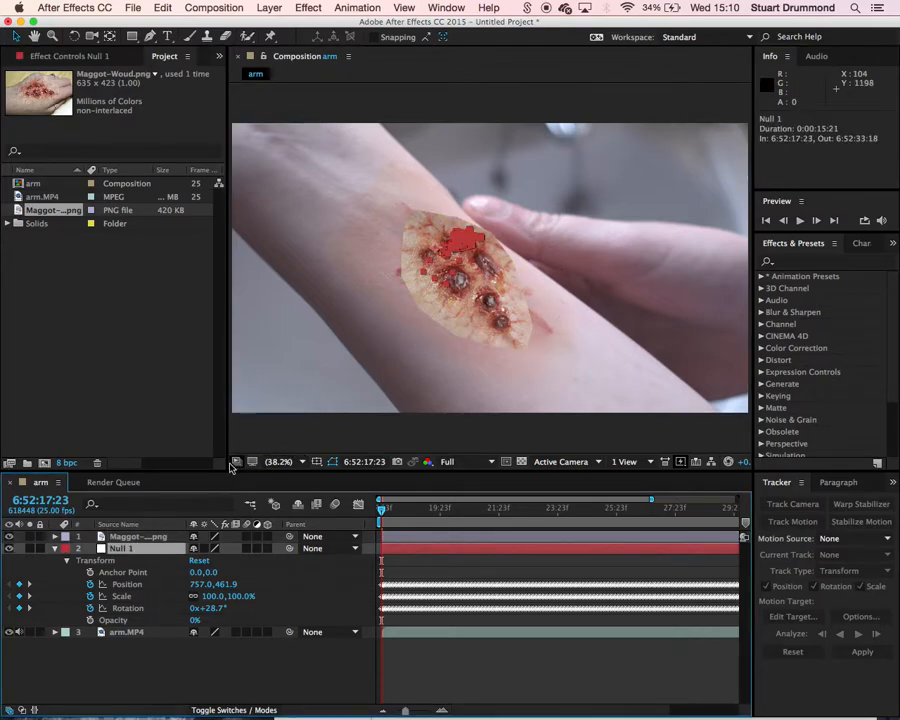
left_click(150, 537)
left_click_drag(497, 326, 479, 318)
left_click_drag(557, 305, 585, 326)
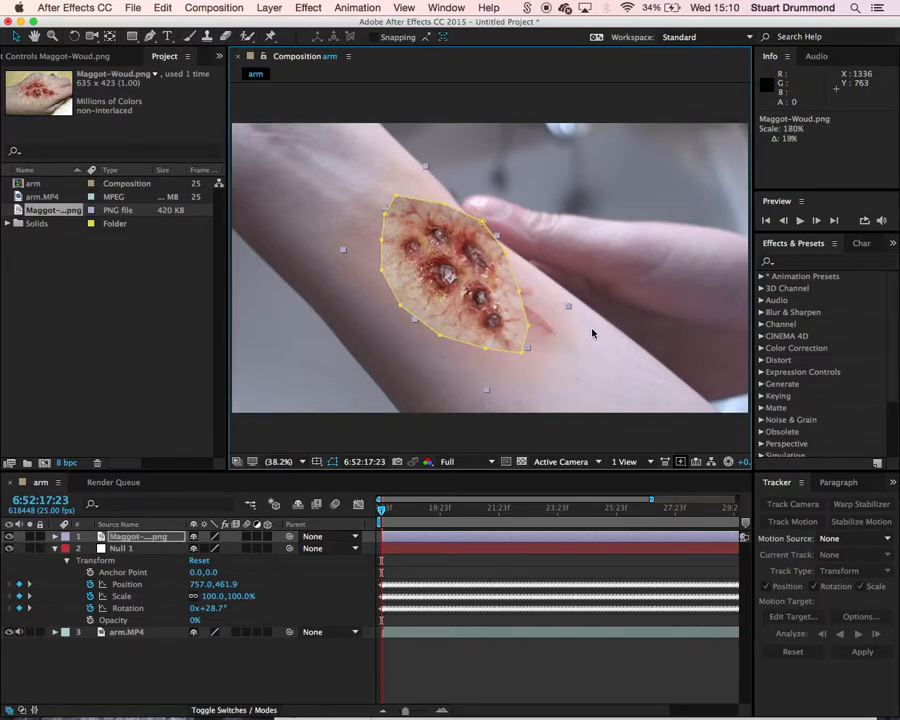
left_click_drag(487, 318, 500, 335)
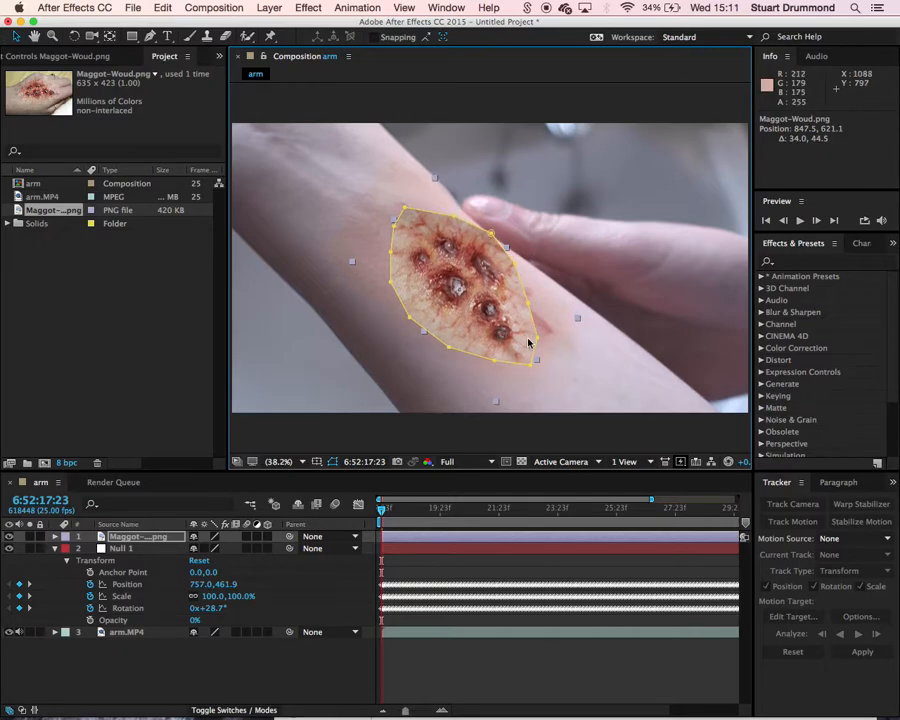
left_click(72, 36)
left_click_drag(521, 352, 531, 350)
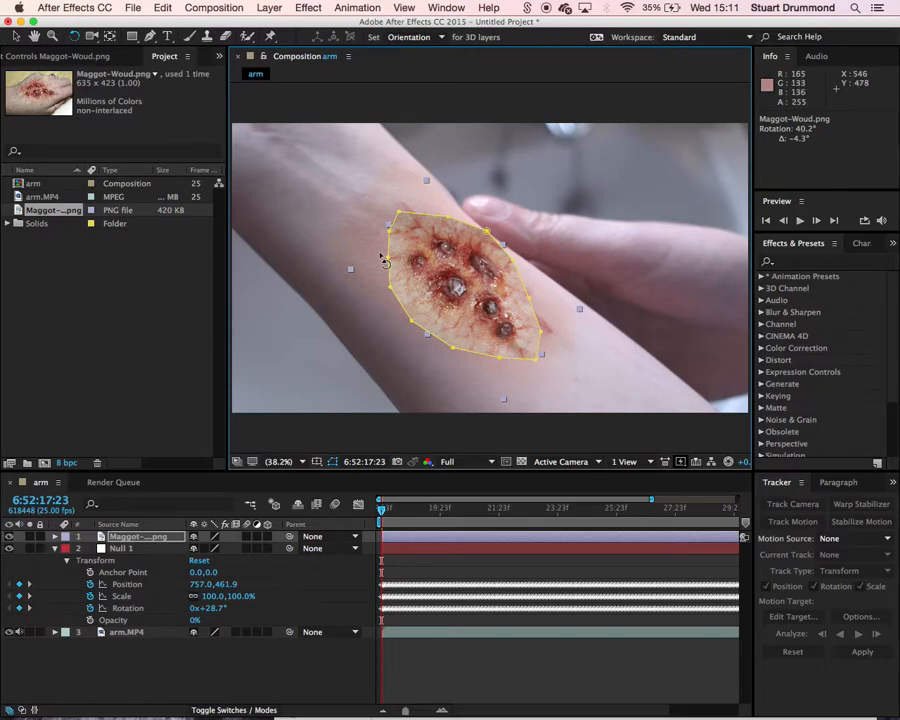
left_click(16, 36)
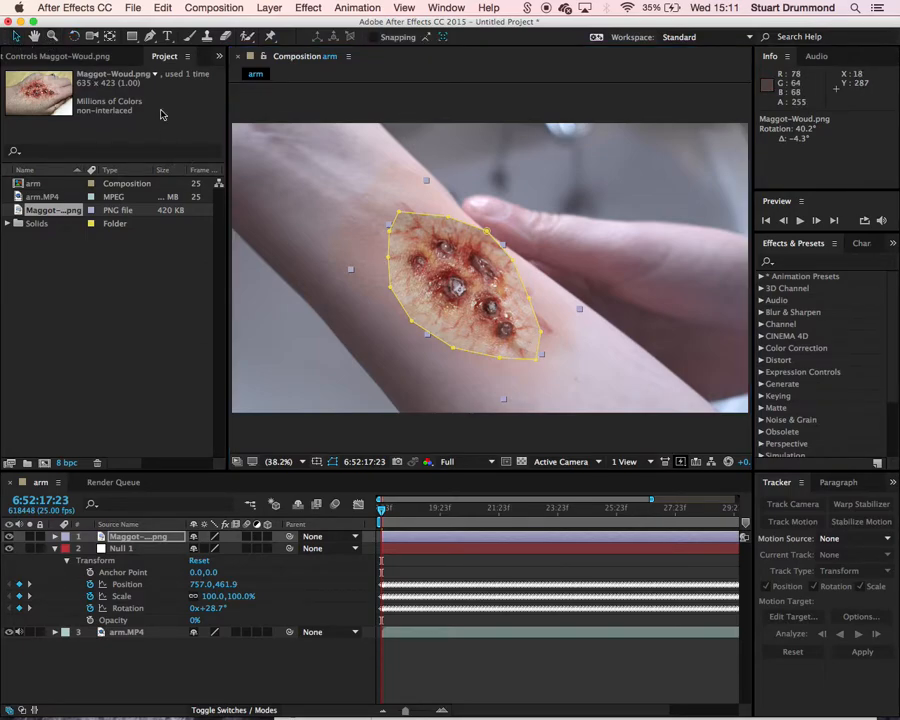
left_click(309, 212)
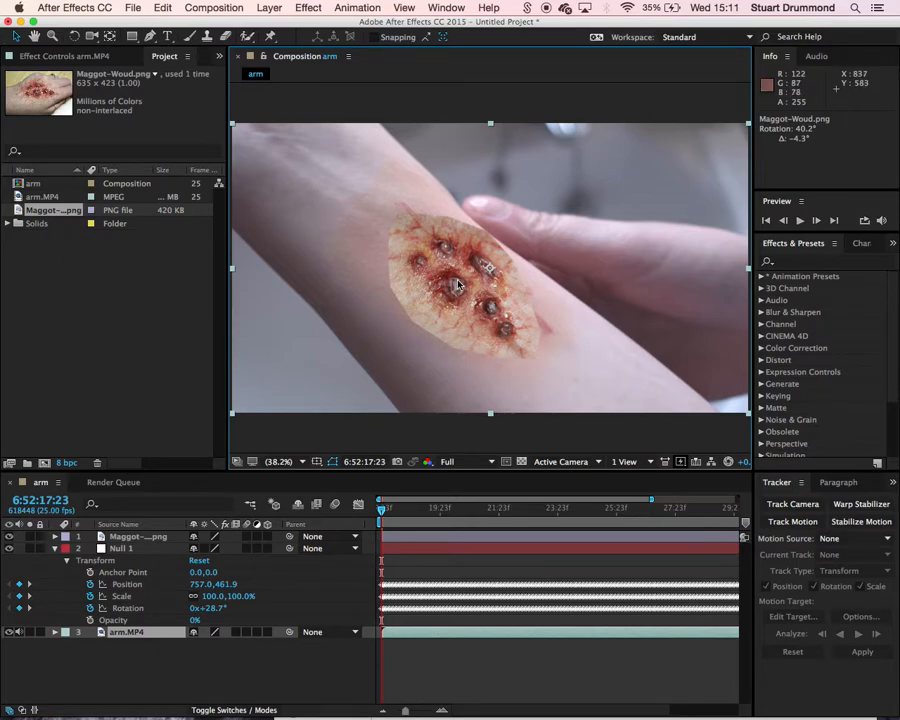
Feather Mask 1 of the Maggot-Woud.png layer by 70 pixels to blend its edges into the arm.
left_click(146, 540)
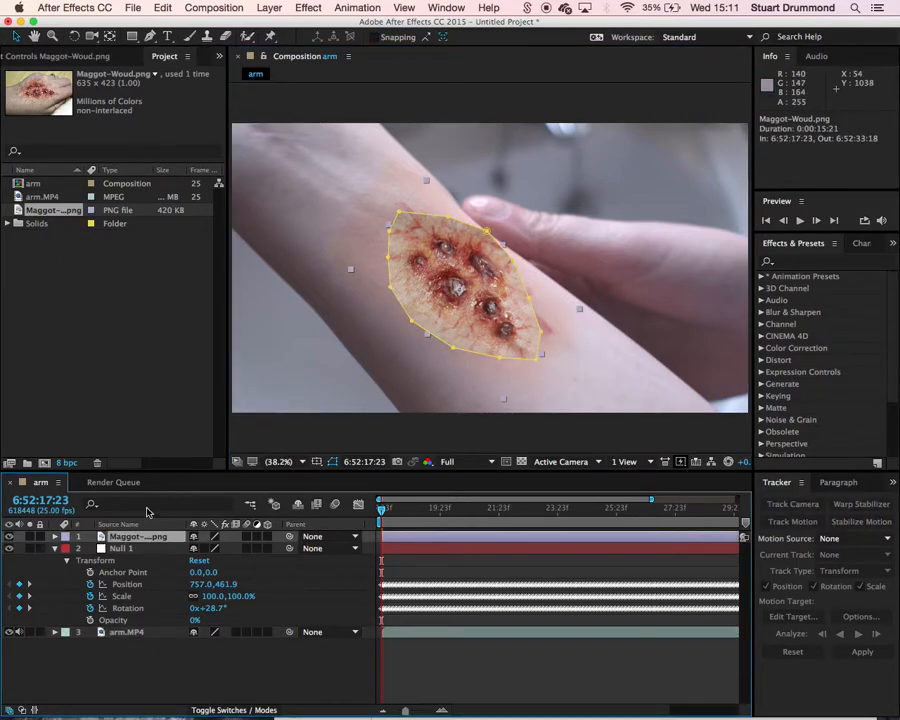
left_click(55, 538)
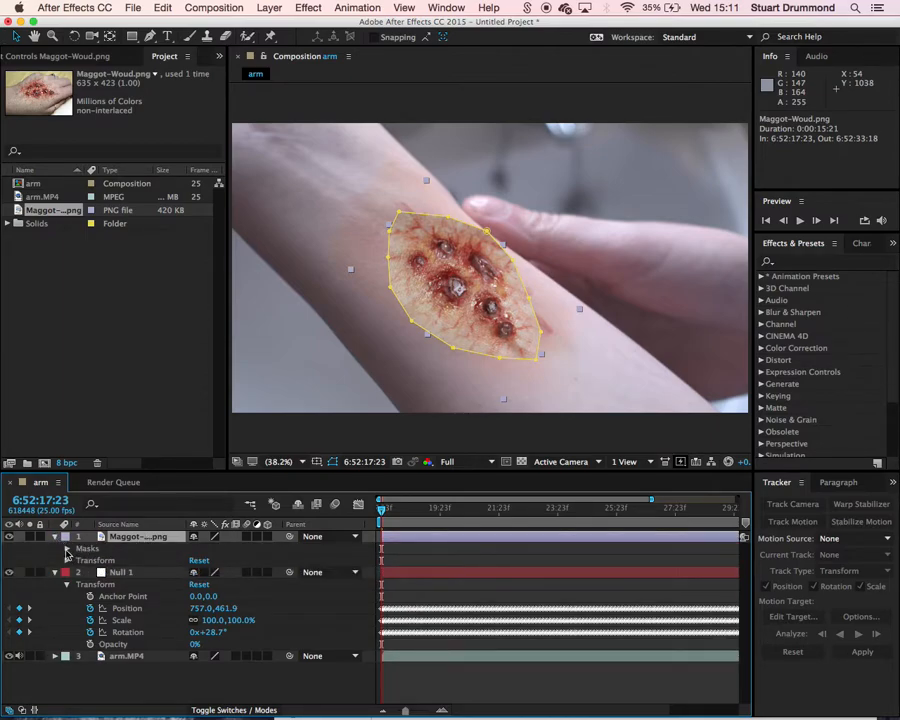
left_click(67, 549)
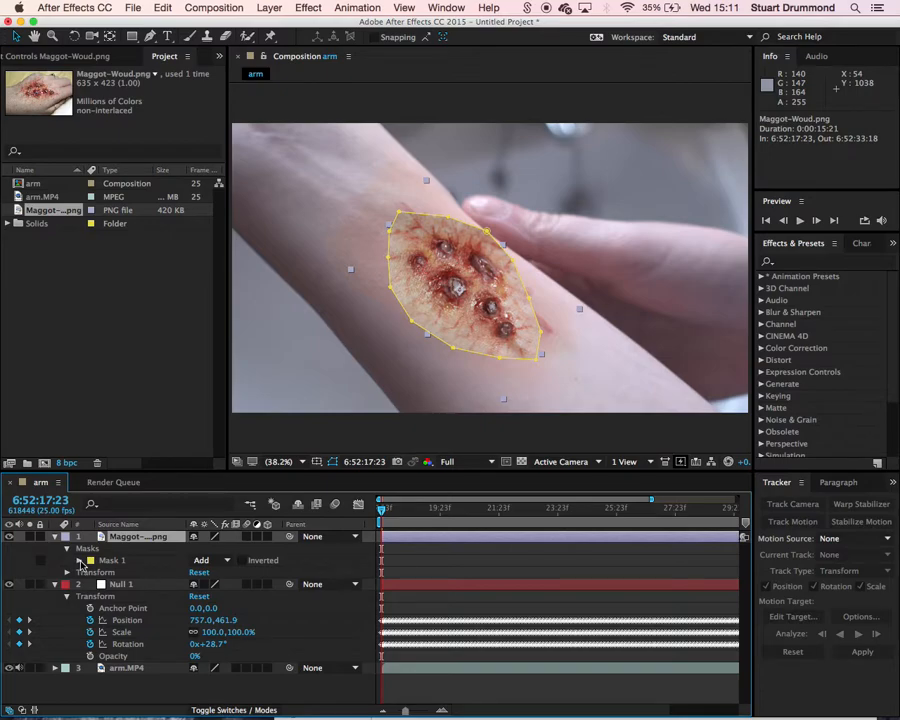
left_click(80, 561)
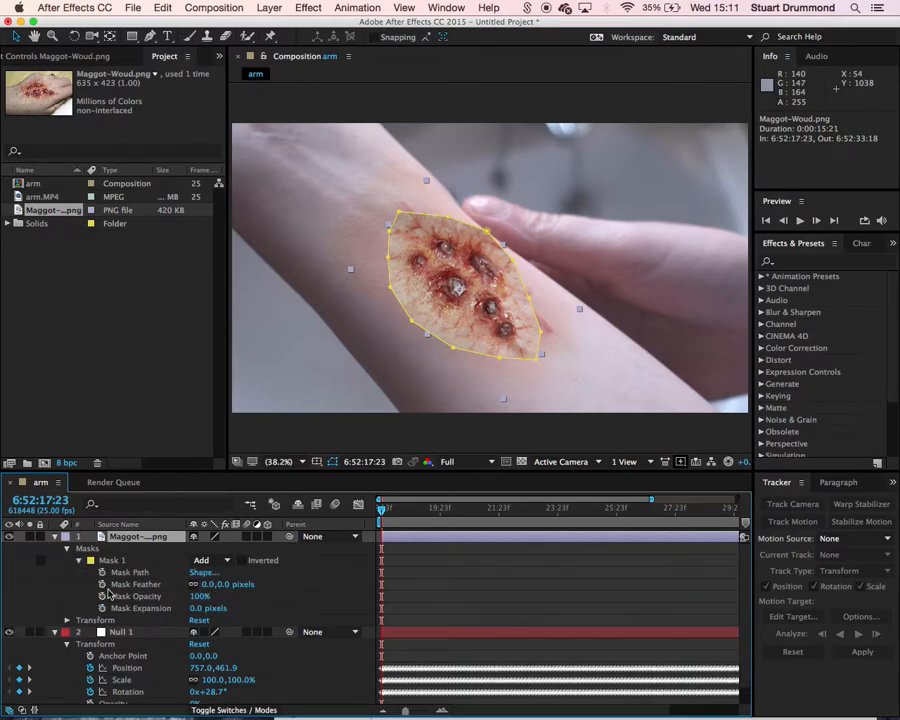
left_click_drag(207, 584, 219, 590)
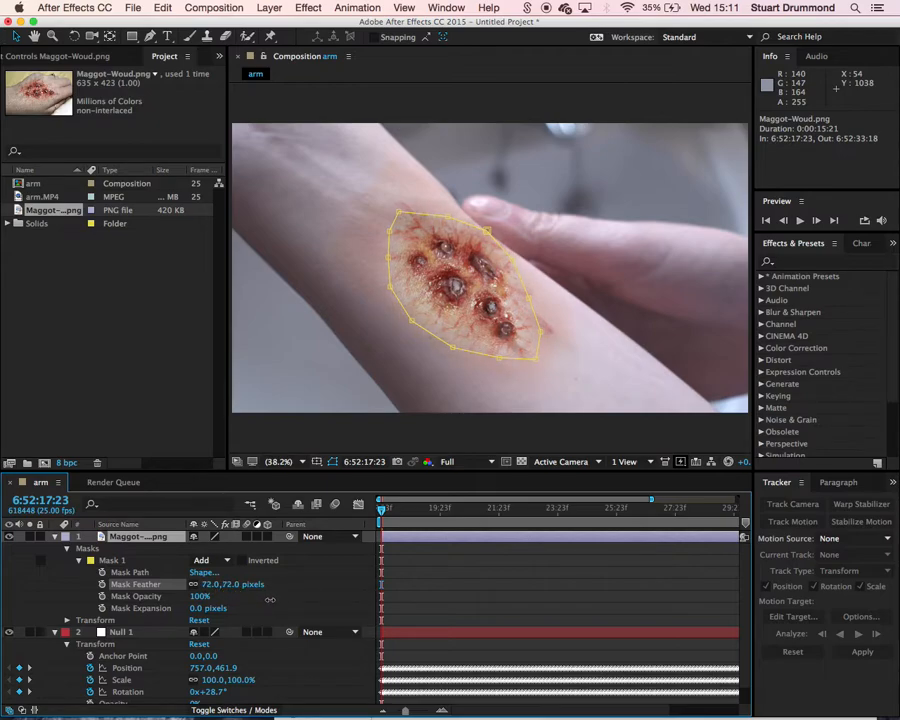
left_click_drag(270, 601, 270, 601)
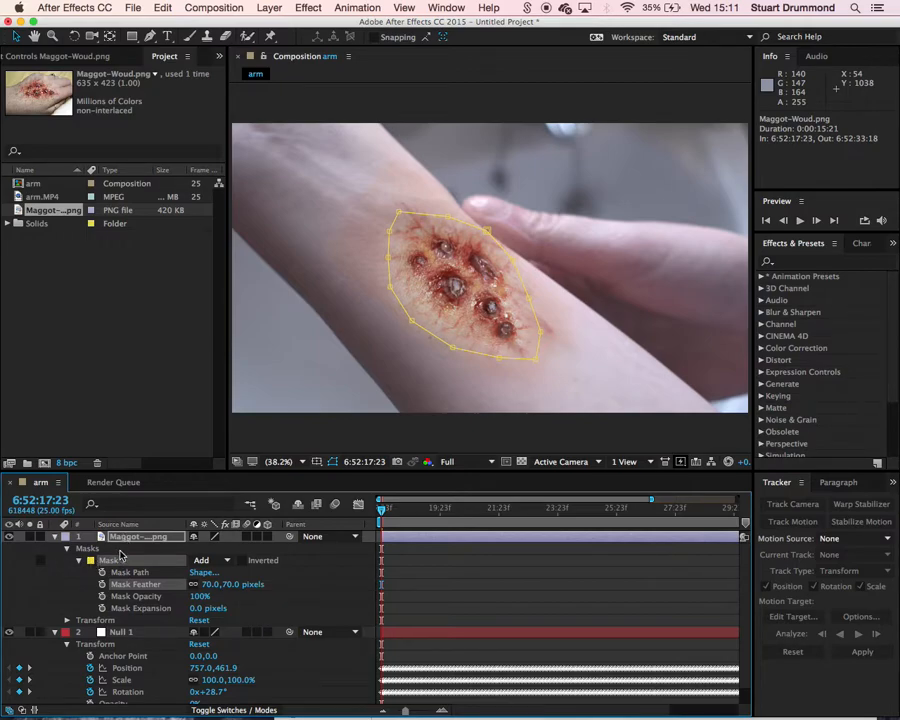
left_click(121, 537)
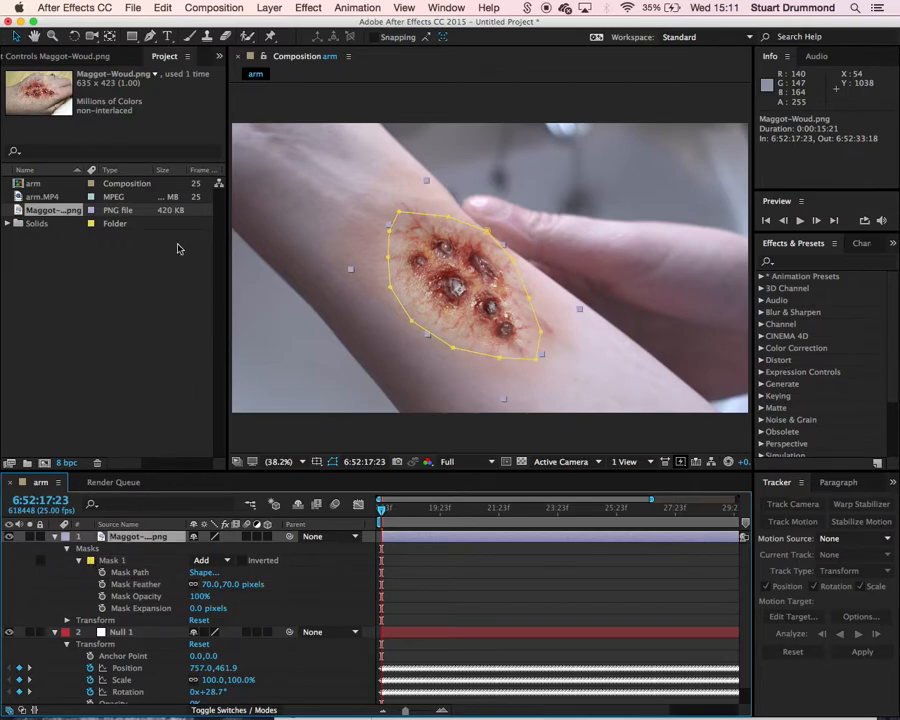
Apply the Hue/Saturation effect to the Maggot-Woud.png layer after viewing the feathered wound without its selection outline.
left_click(205, 315)
left_click(263, 319)
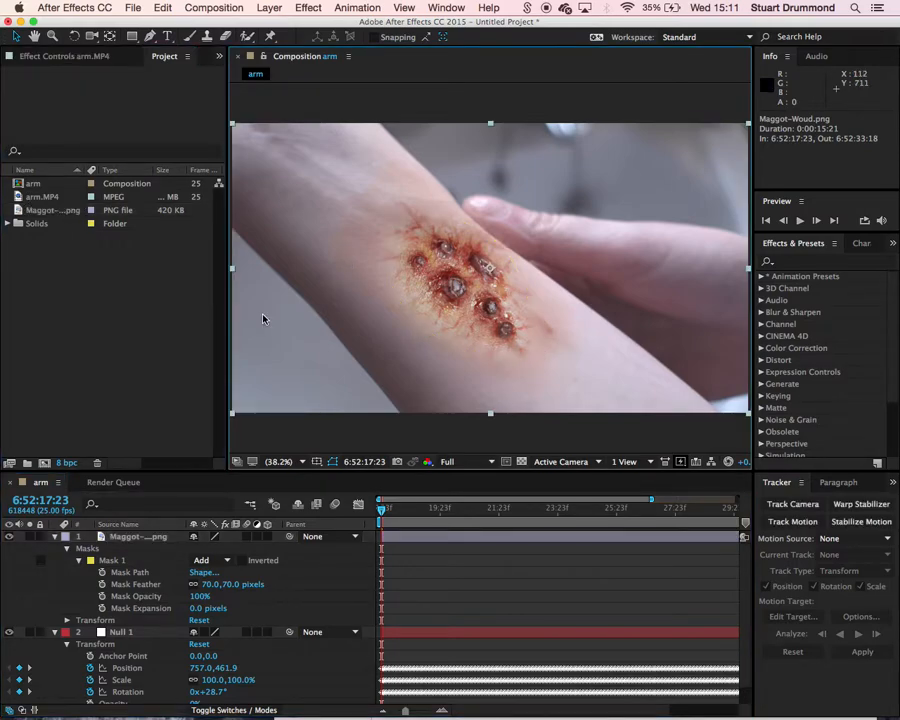
left_click(343, 112)
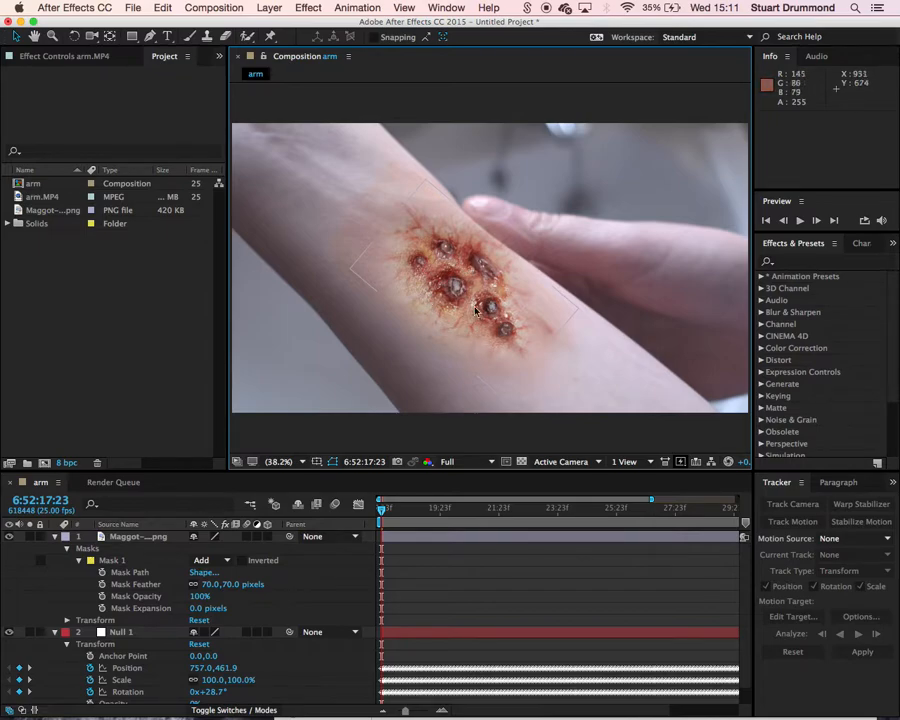
left_click(392, 251)
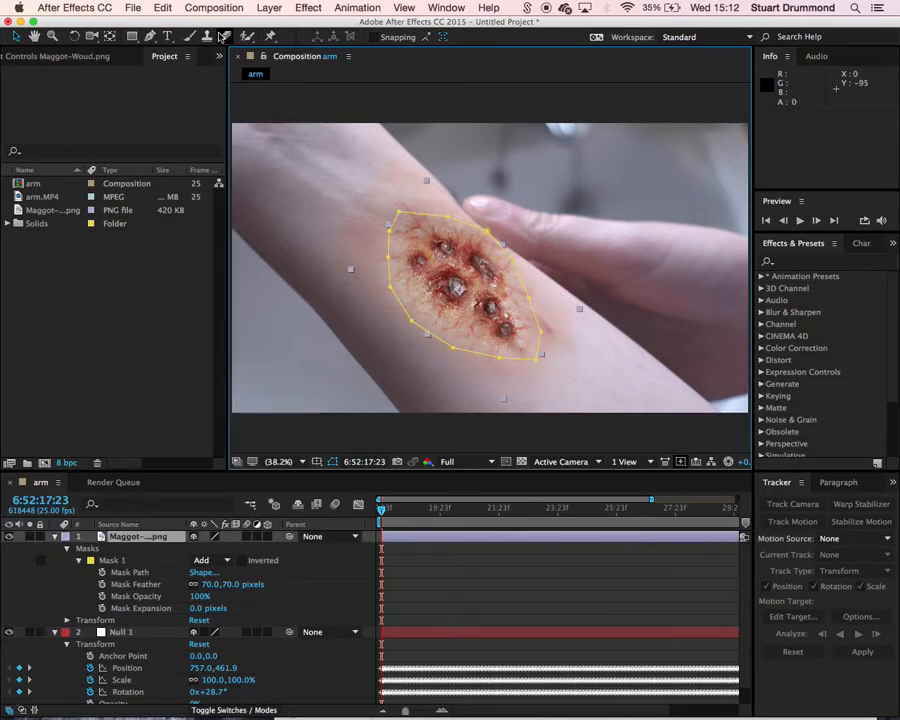
left_click(268, 7)
mouse_move(337, 104)
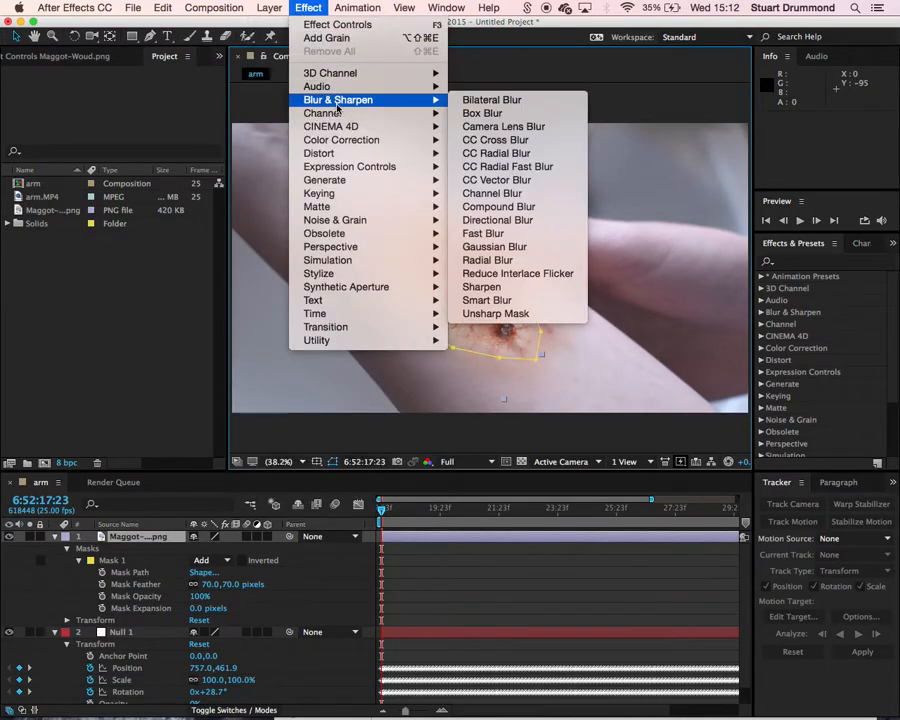
mouse_move(370, 140)
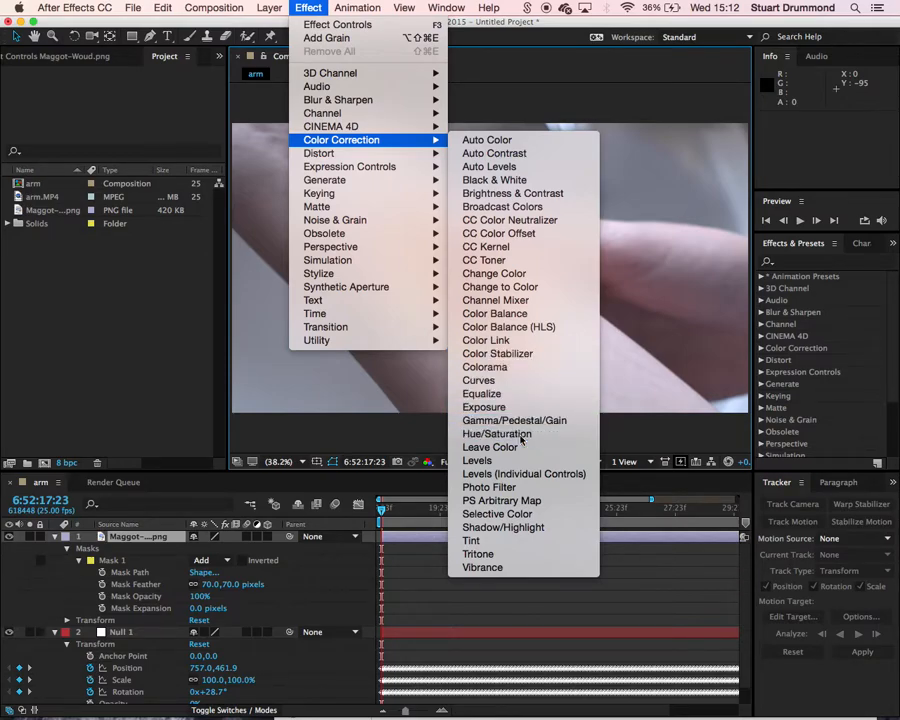
left_click(521, 439)
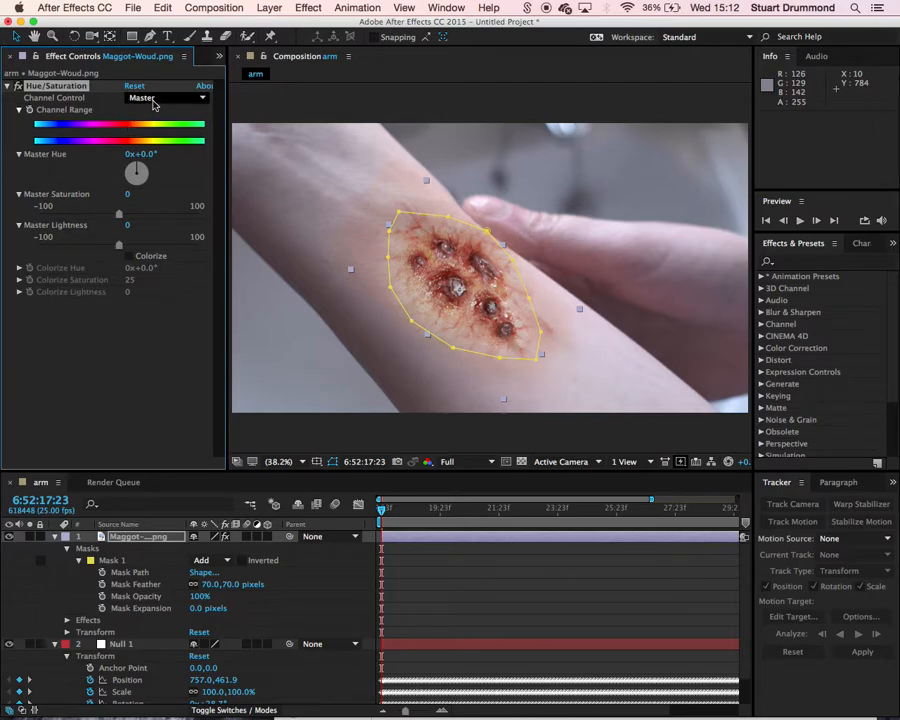
Set the wound's Hue/Saturation to a yellow saturation of -100 and a red saturation of 9.
left_click(172, 97)
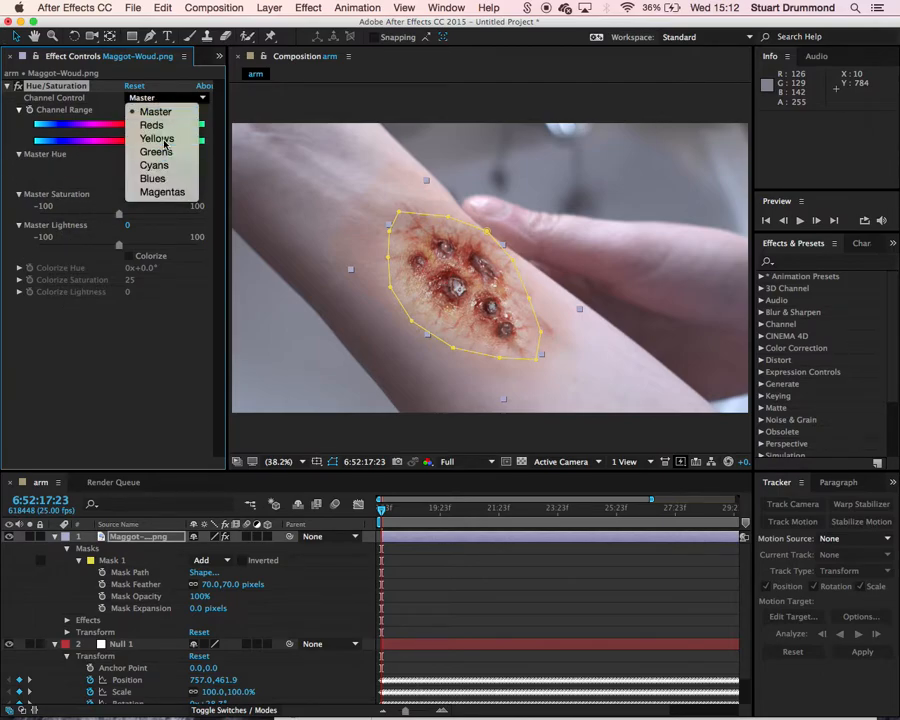
left_click(165, 138)
left_click_drag(120, 218, 17, 223)
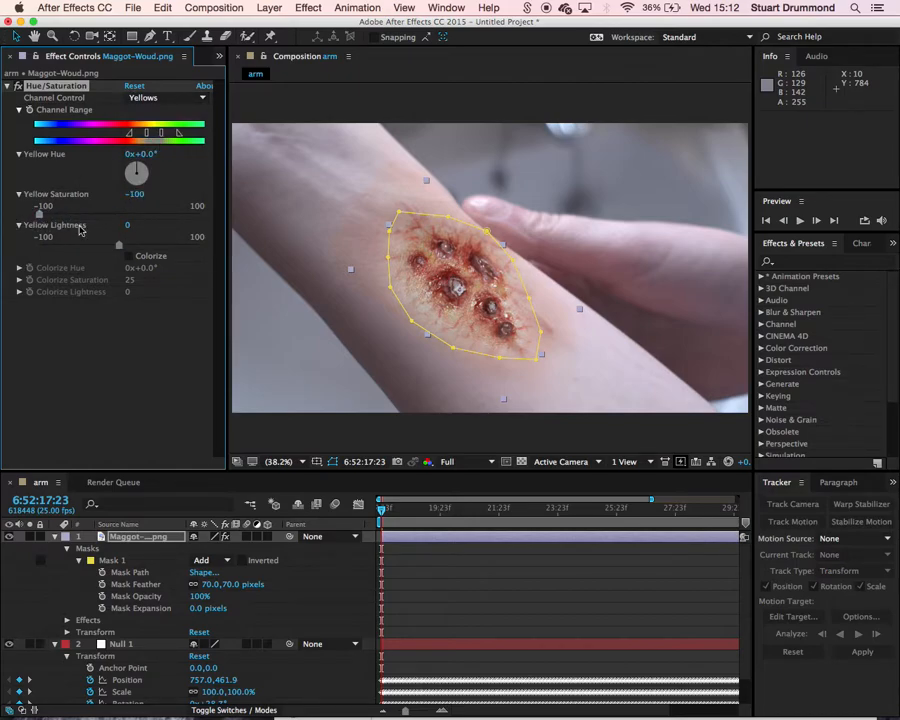
left_click(160, 97)
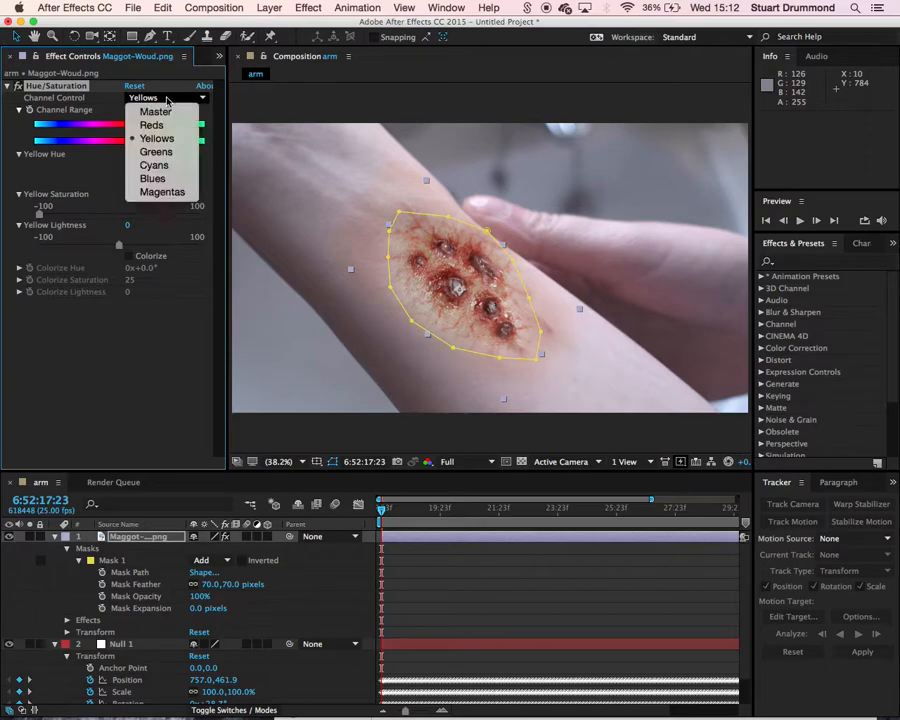
left_click(166, 127)
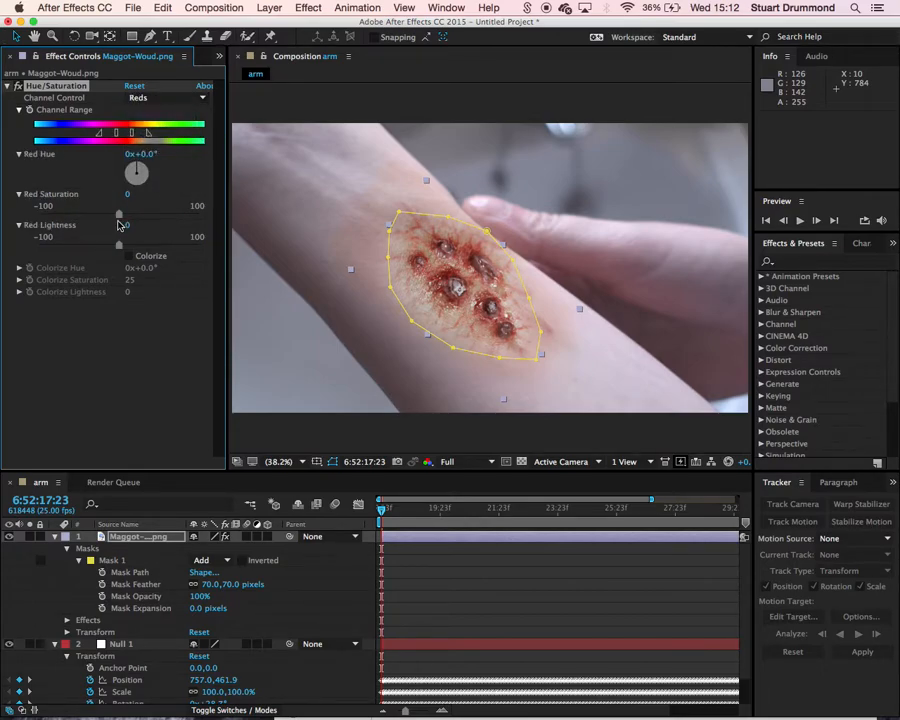
left_click_drag(120, 220, 127, 221)
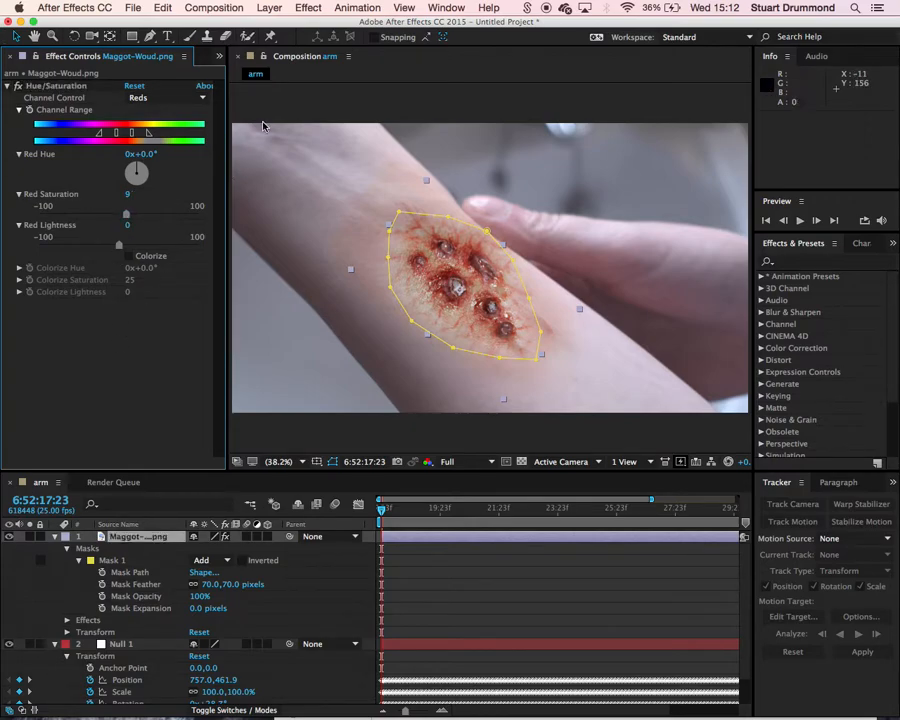
Apply Curves to the Maggot-Woud.png layer, slightly lowering the highlights and raising the shadows on the RGB curve.
left_click(309, 8)
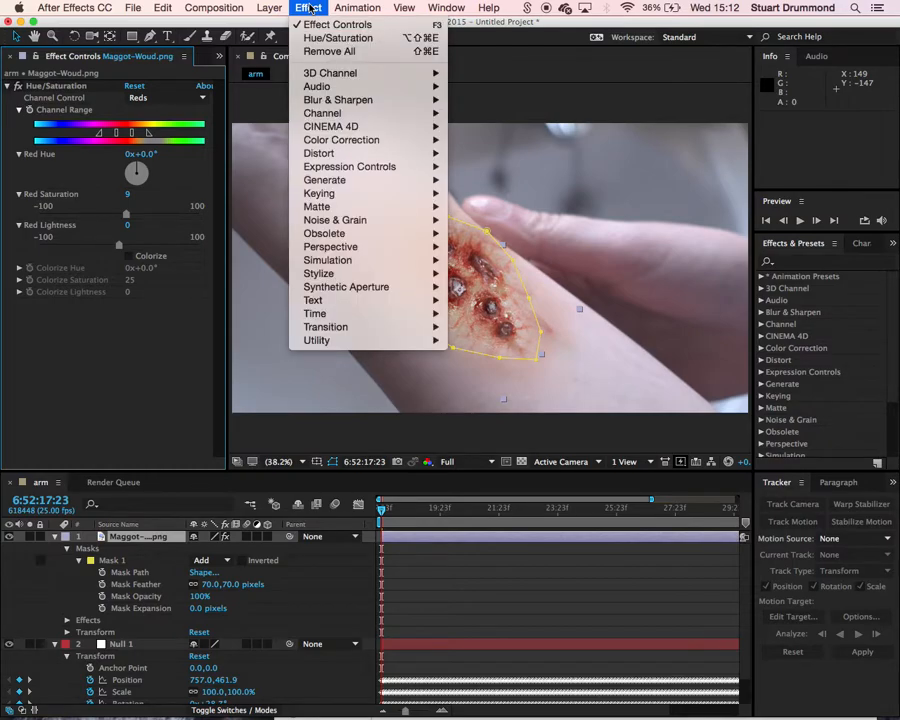
mouse_move(400, 140)
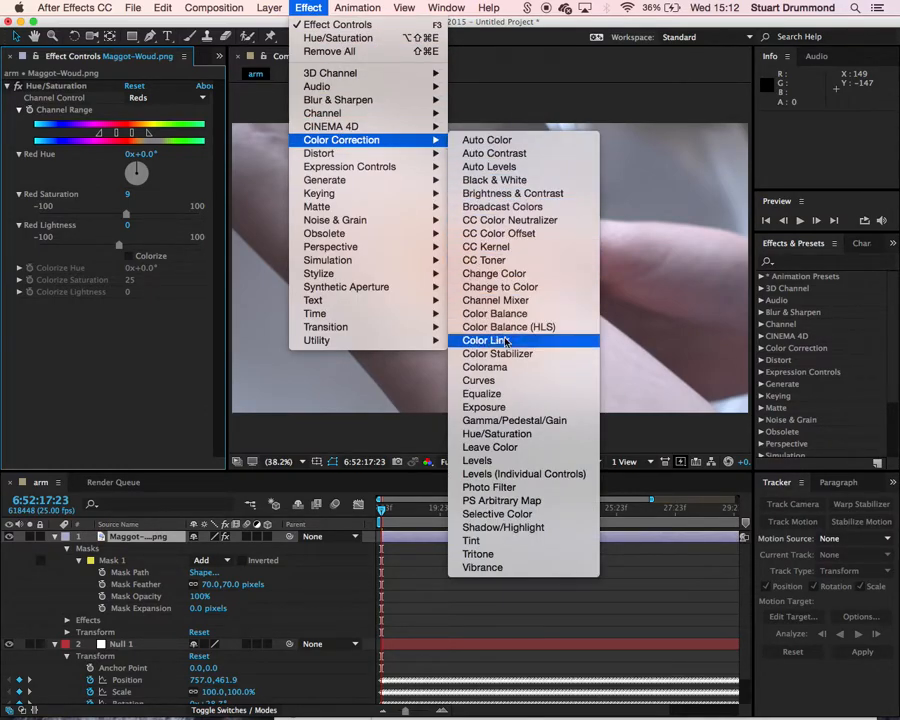
left_click(506, 381)
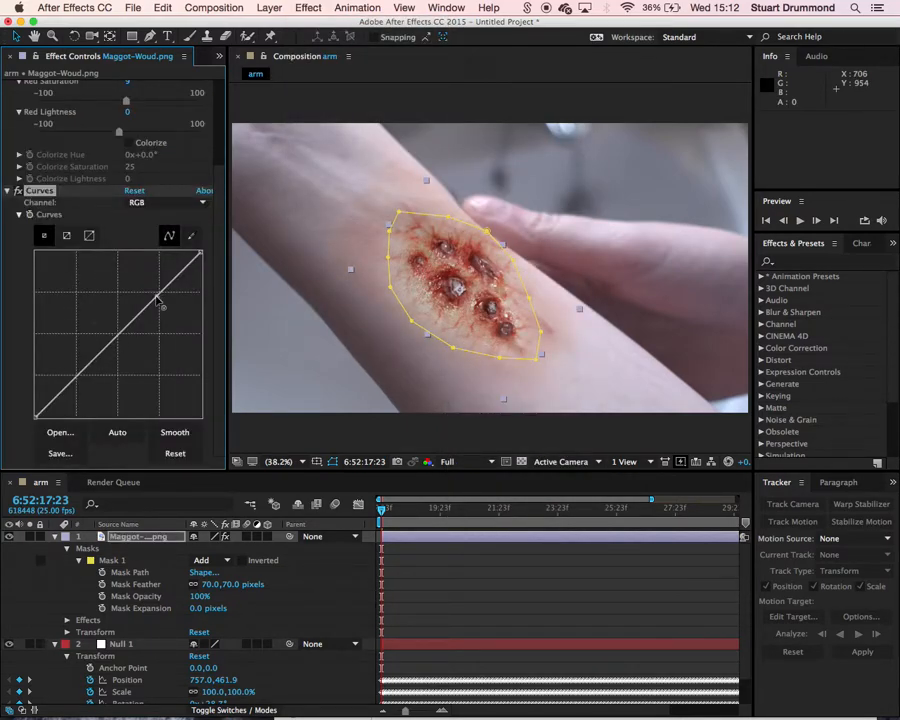
left_click_drag(157, 300, 158, 303)
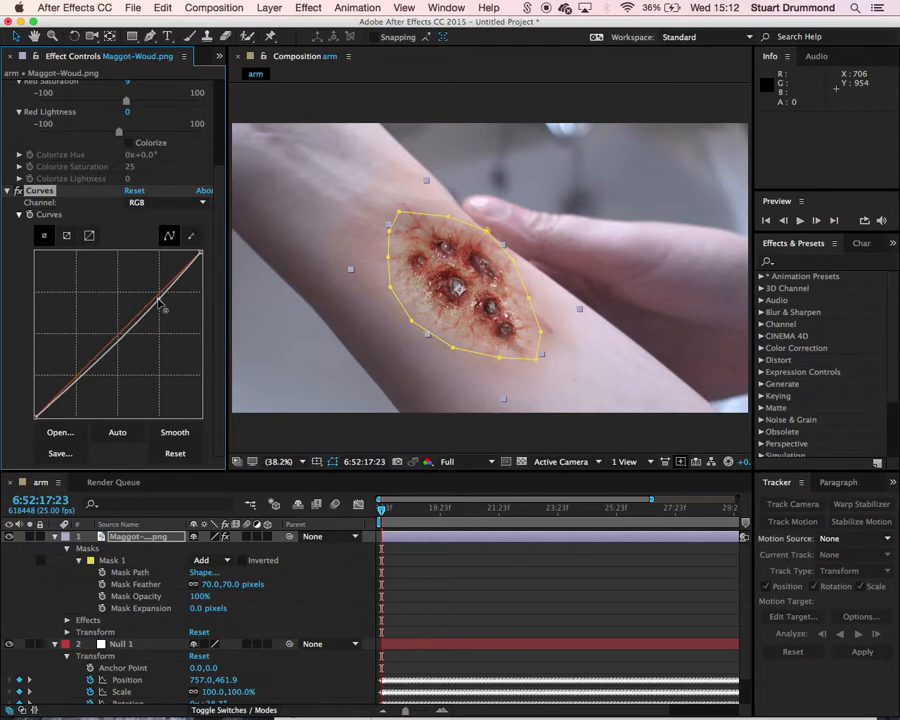
mouse_move(93, 370)
left_mouse_down()
mouse_move(96, 379)
mouse_move(79, 367)
left_mouse_up()
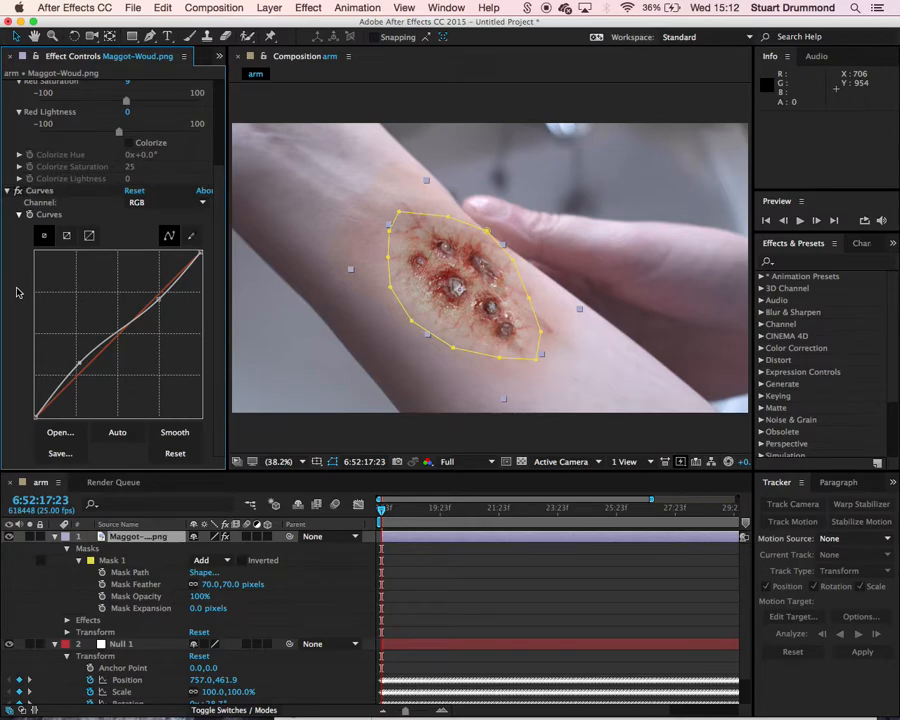
left_click(297, 382)
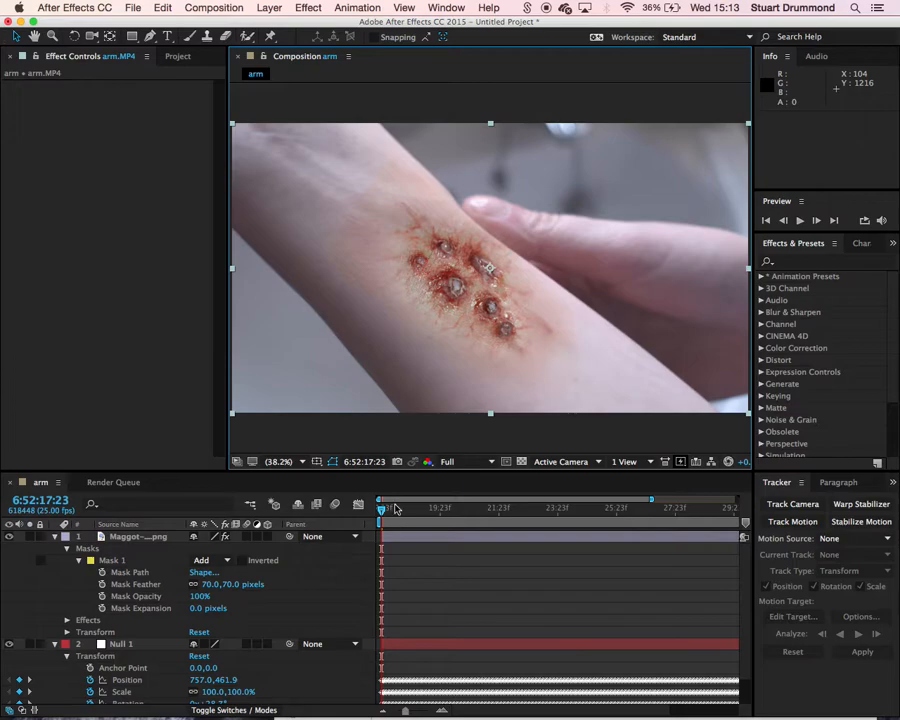
Preview the arm composition to check the wound against the moving arm, and return to the first frame at 6:52:17:23.
left_click(800, 221)
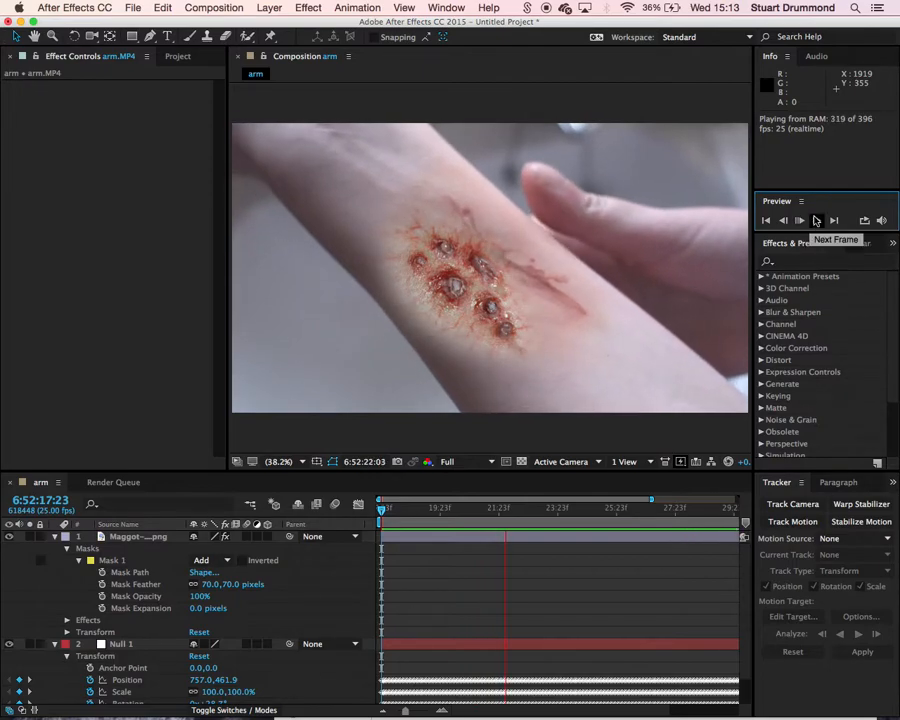
left_click(440, 509)
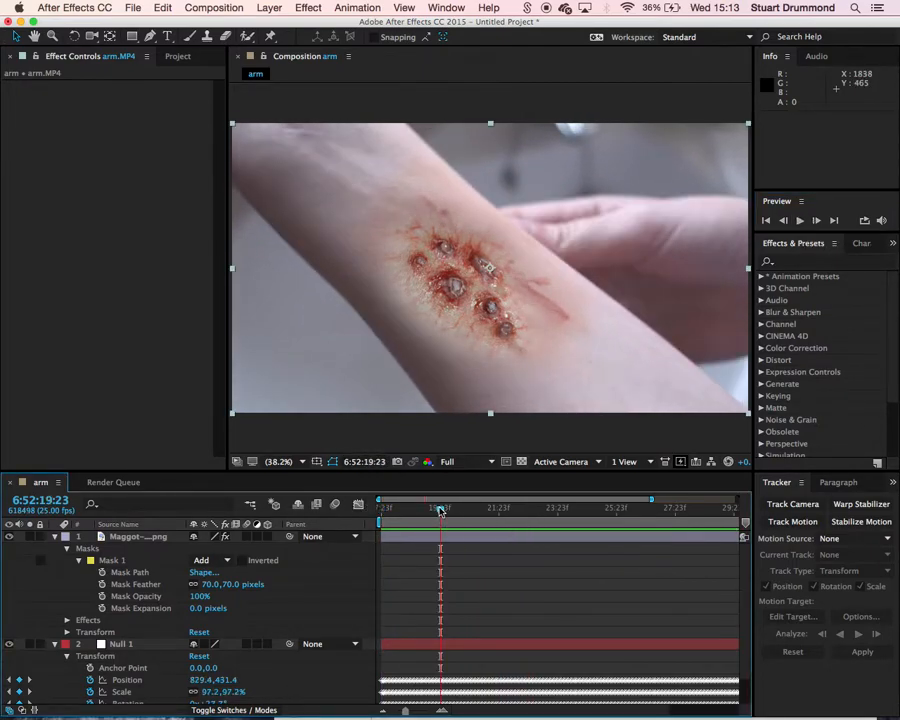
left_click_drag(440, 509, 356, 511)
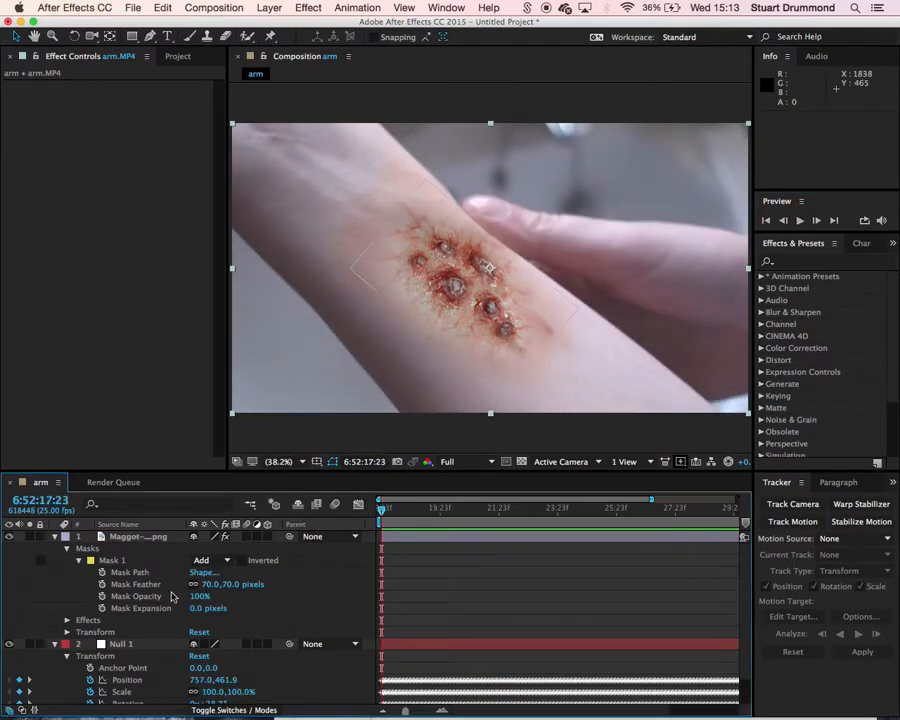
Parent the Maggot-Woud.png layer to Null 1 and play back the composition to check the tracking.
left_click_drag(290, 538, 143, 648)
left_click(535, 527)
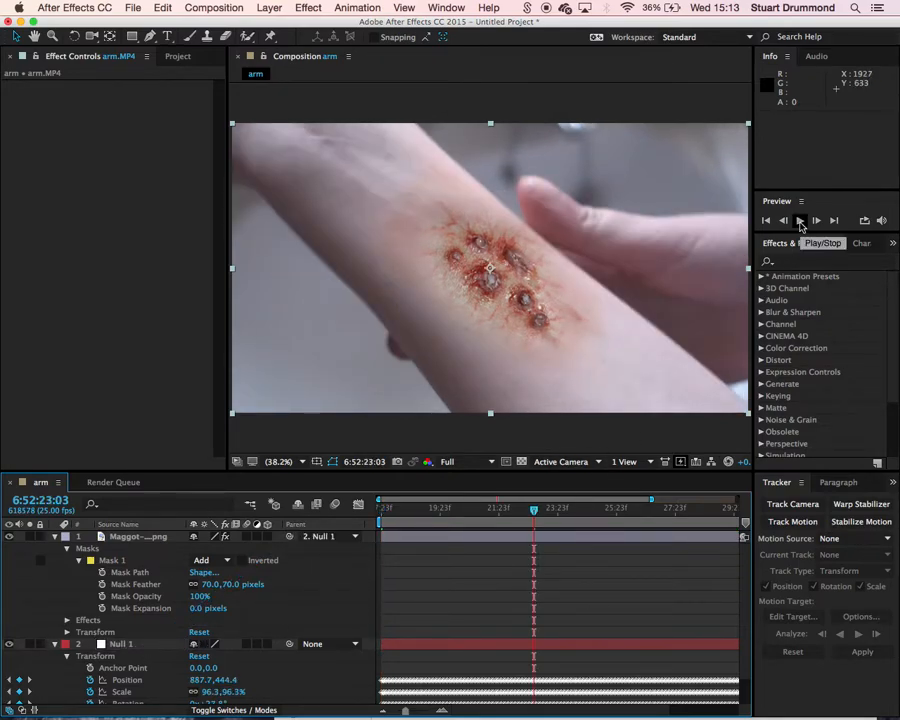
left_click(800, 222)
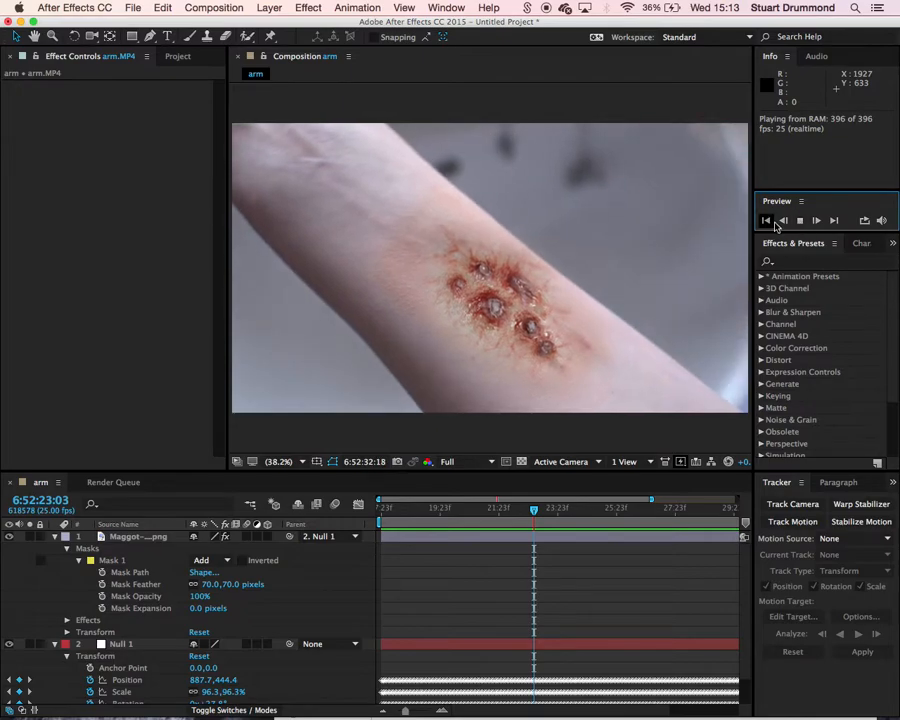
left_click(800, 222)
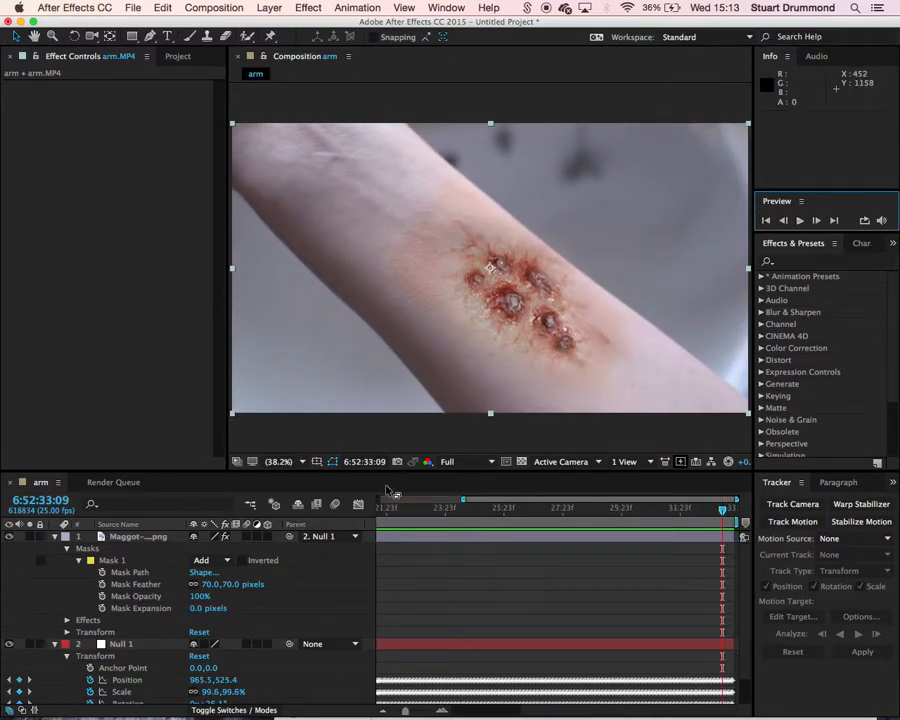
Show the outline of Mask 1 briefly, and move the current time back to the composition's first frame at 6:52:17:23.
left_click(107, 562)
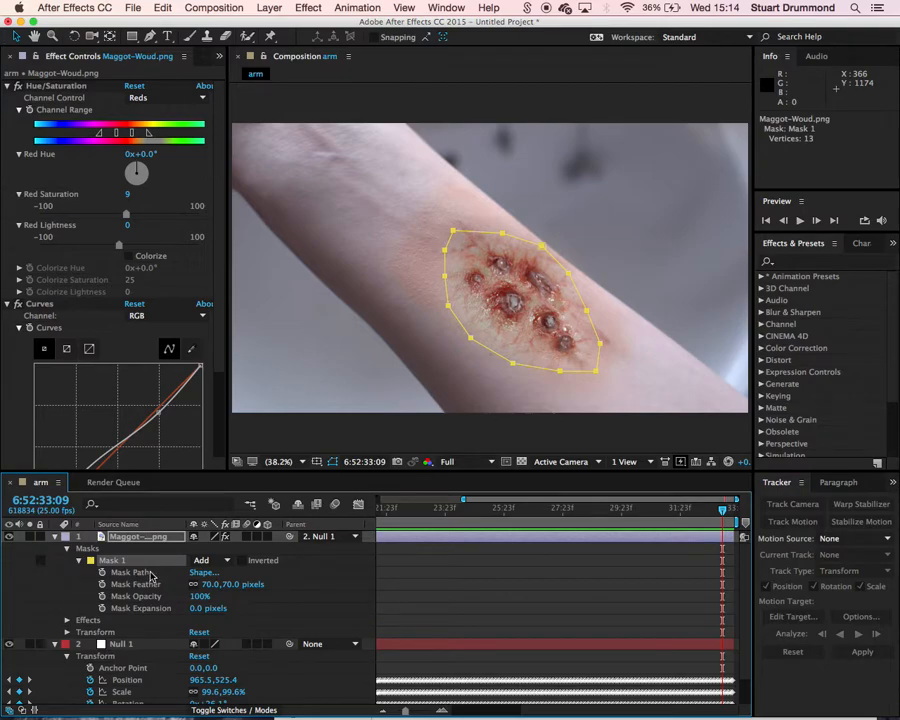
left_click(73, 562)
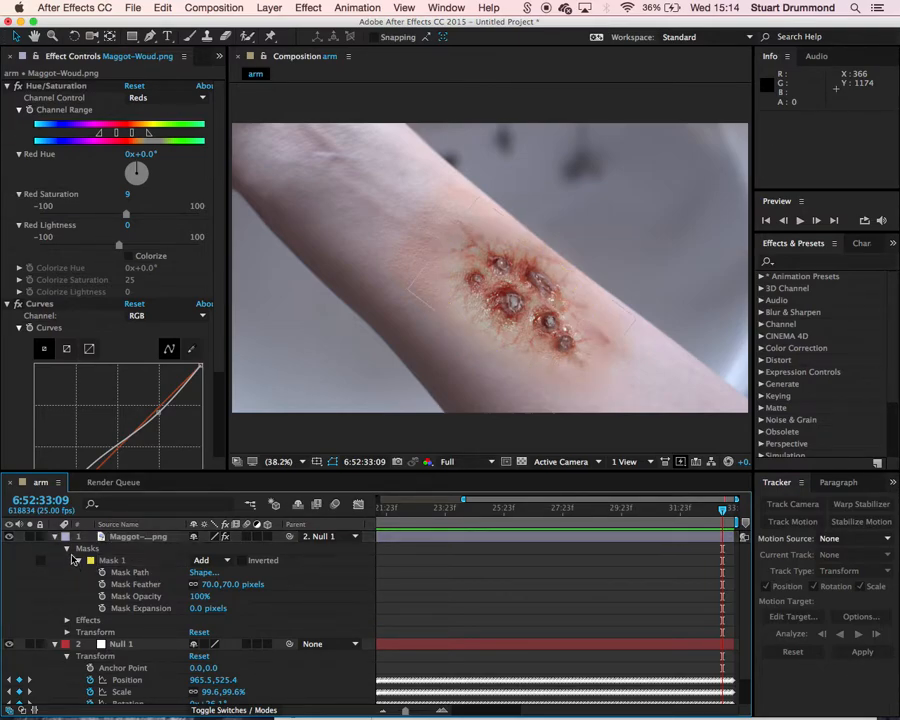
left_click_drag(409, 518, 313, 516)
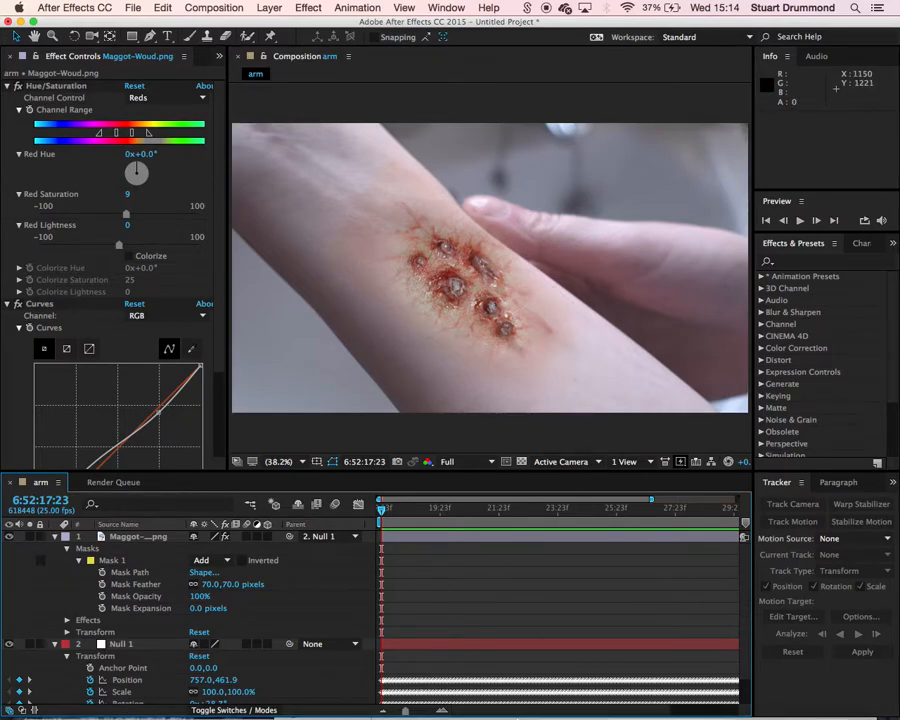
Search the computer for "premier" and launch Adobe Premiere Pro CC 2015.
mouse_move(555, 712)
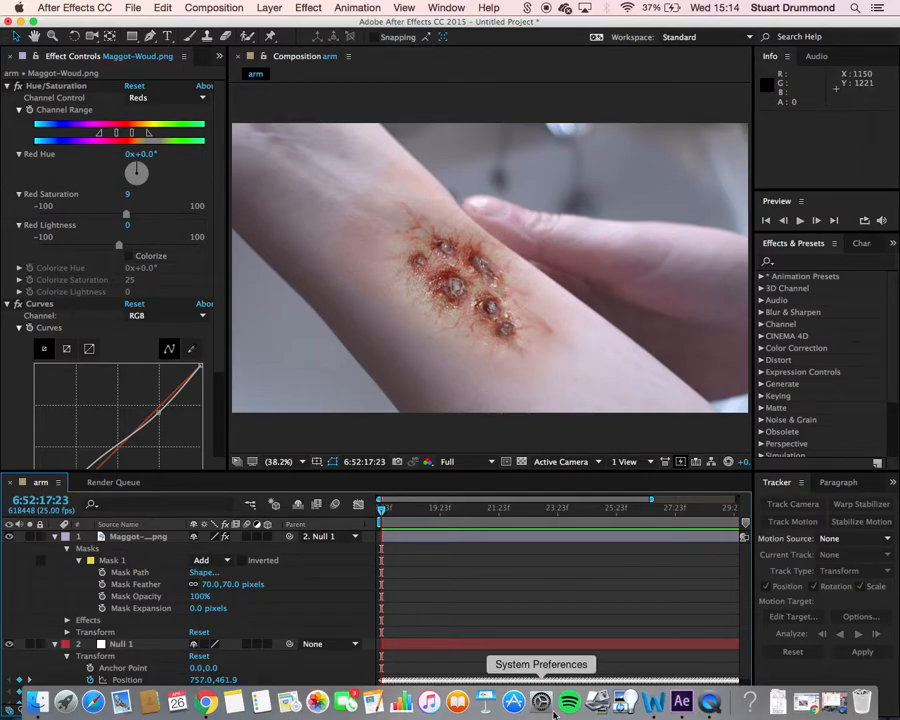
left_click(854, 9)
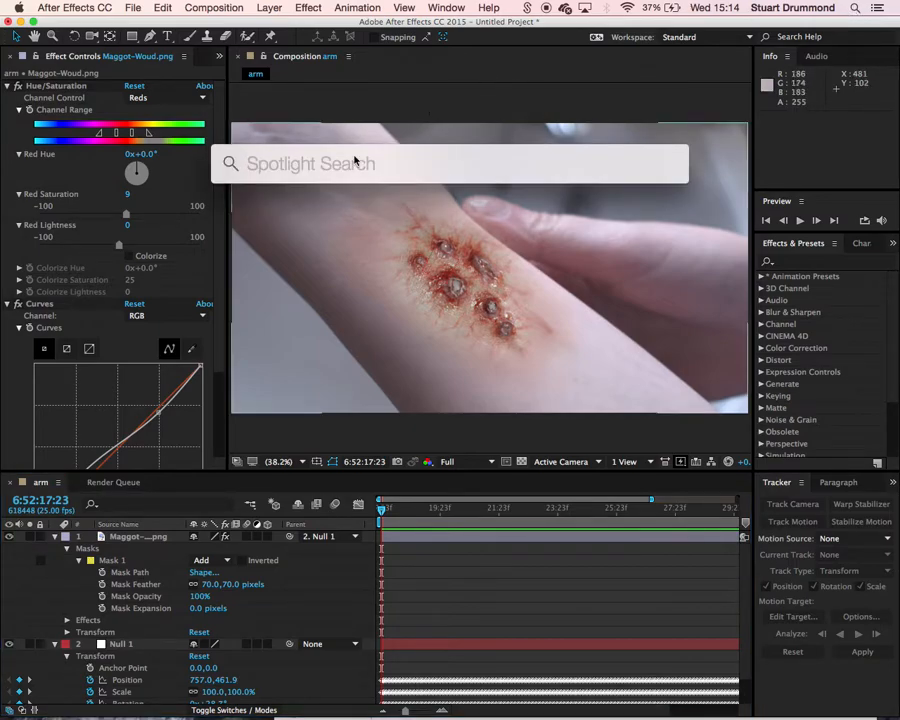
type("premier")
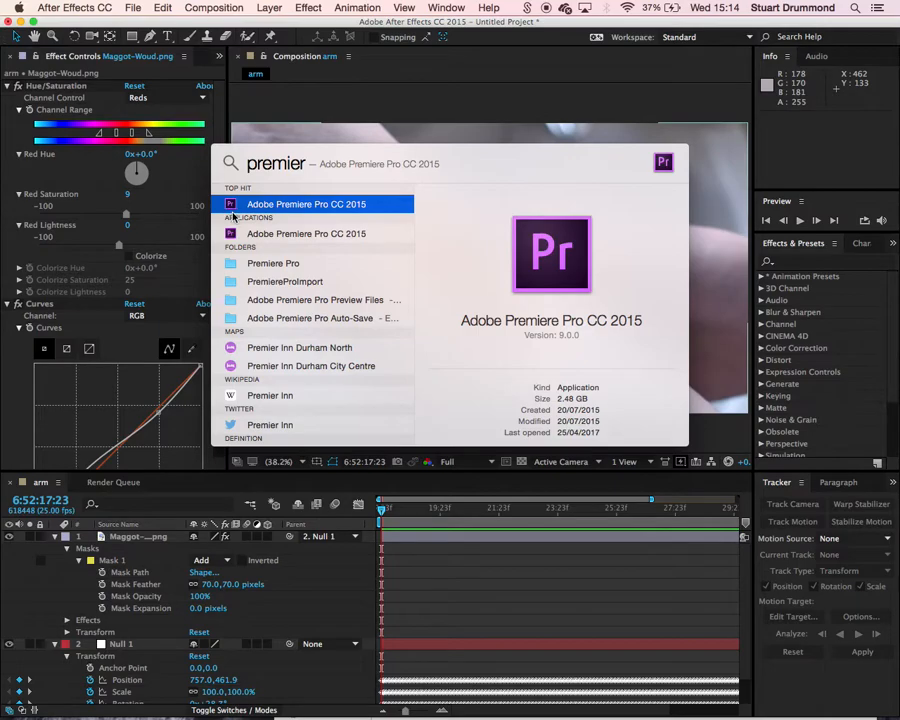
key("Return")
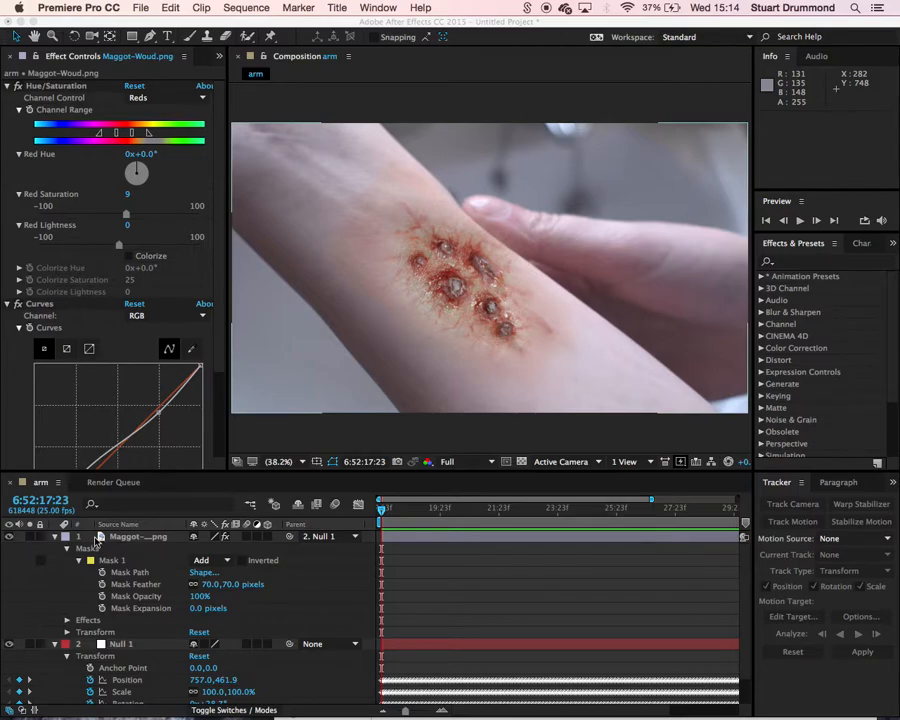
Back in After Effects, collapse the Maggot-Woud.png and Null 1 layer properties and add an adjustment layer above all layers.
left_click(57, 541)
left_click(55, 537)
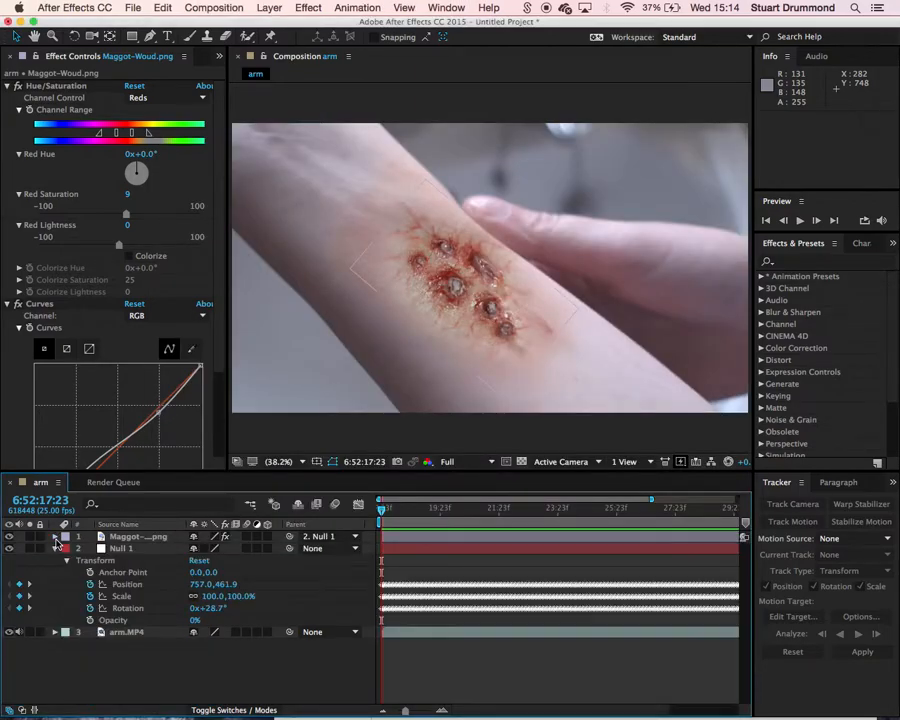
left_click(55, 549)
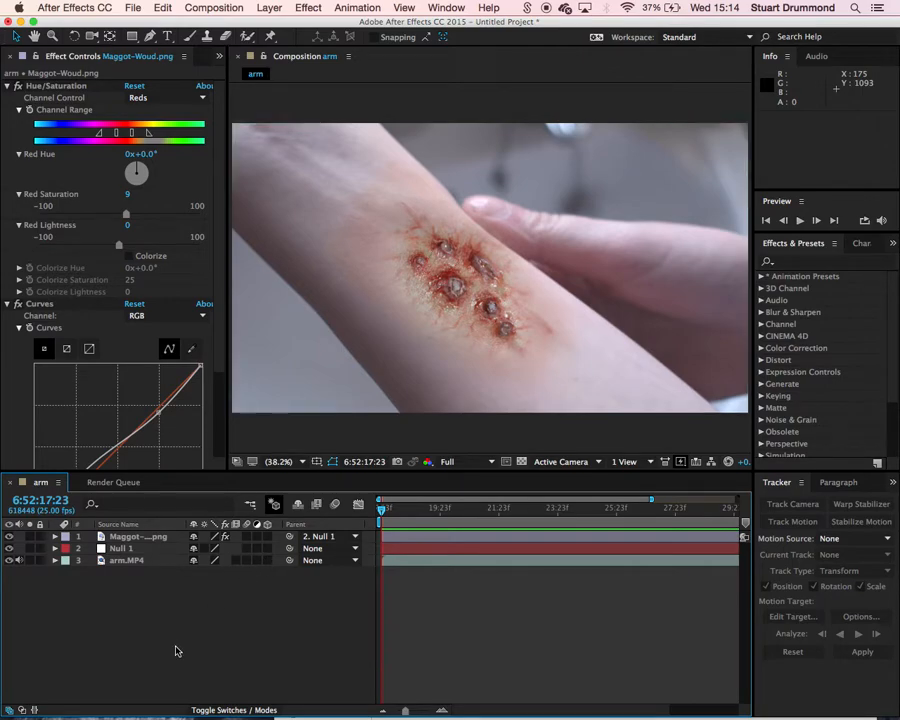
left_click(269, 8)
mouse_move(274, 25)
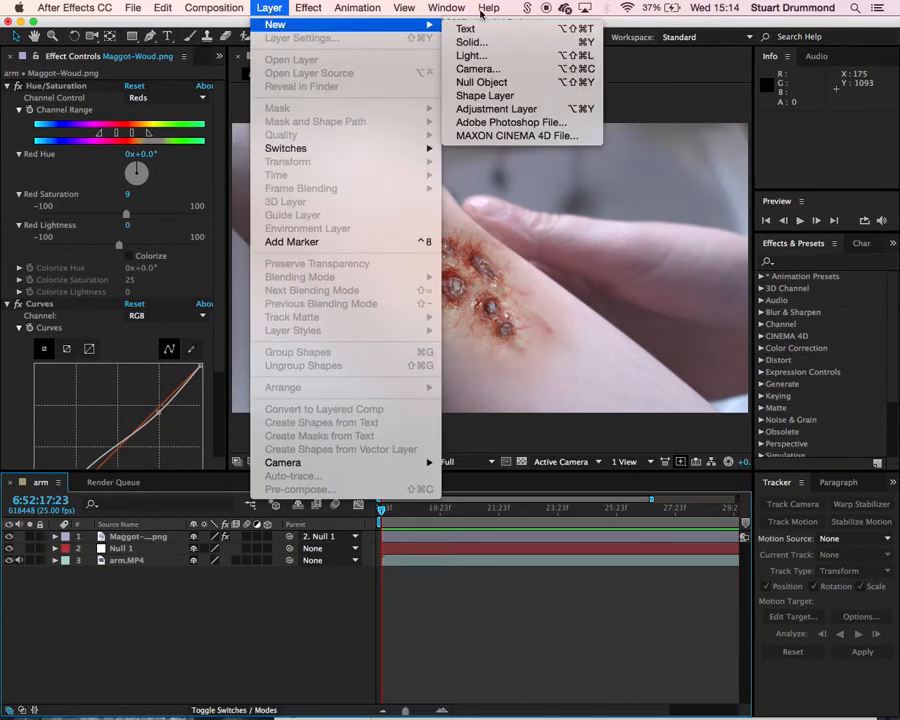
left_click(474, 110)
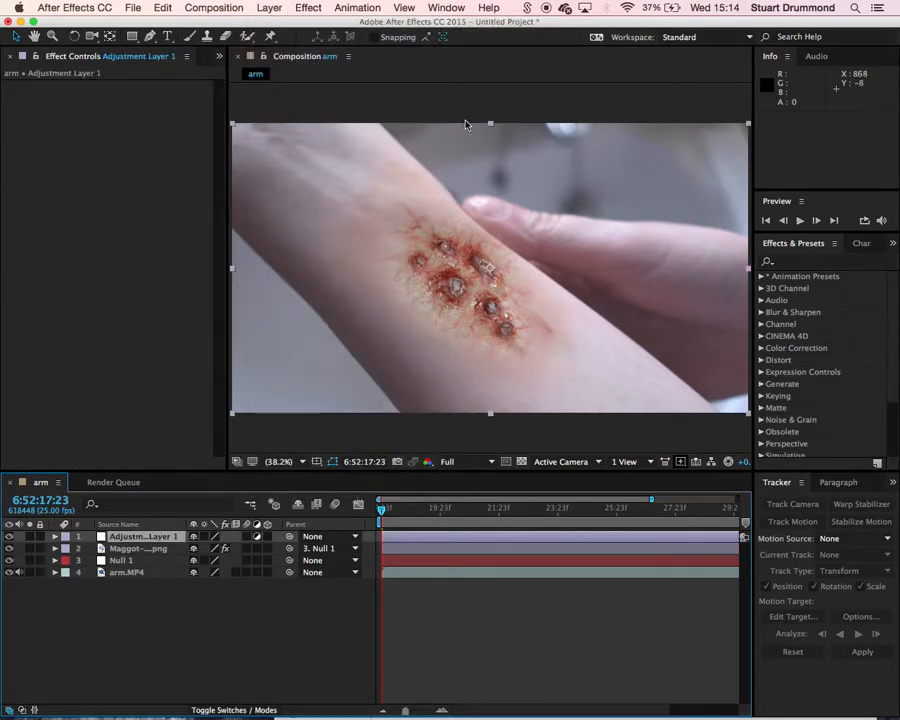
Apply the Add Grain effect to Adjustment Layer 1.
left_click(308, 8)
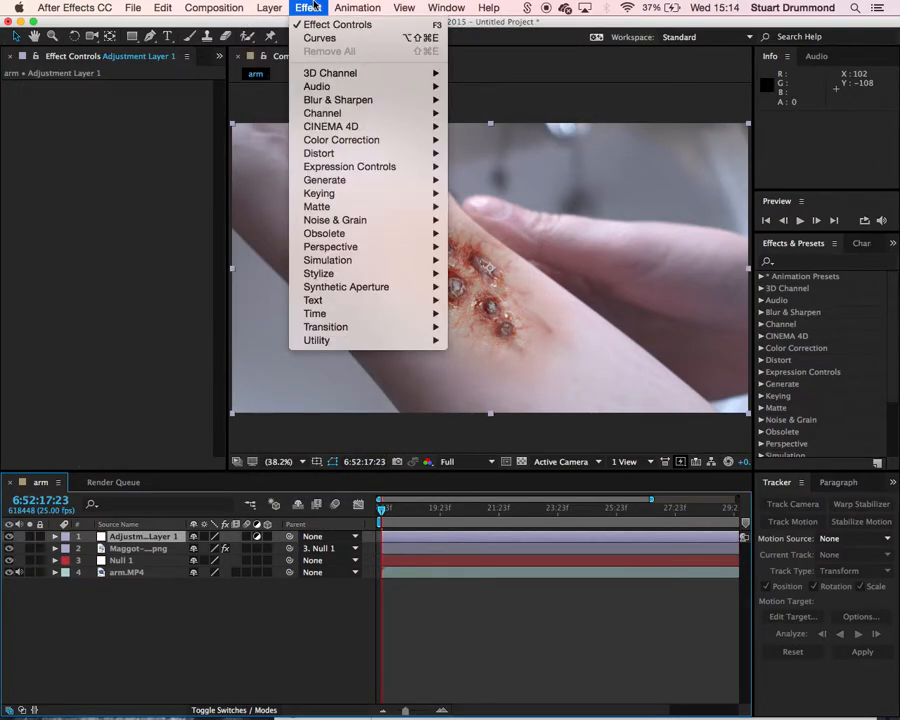
mouse_move(360, 236)
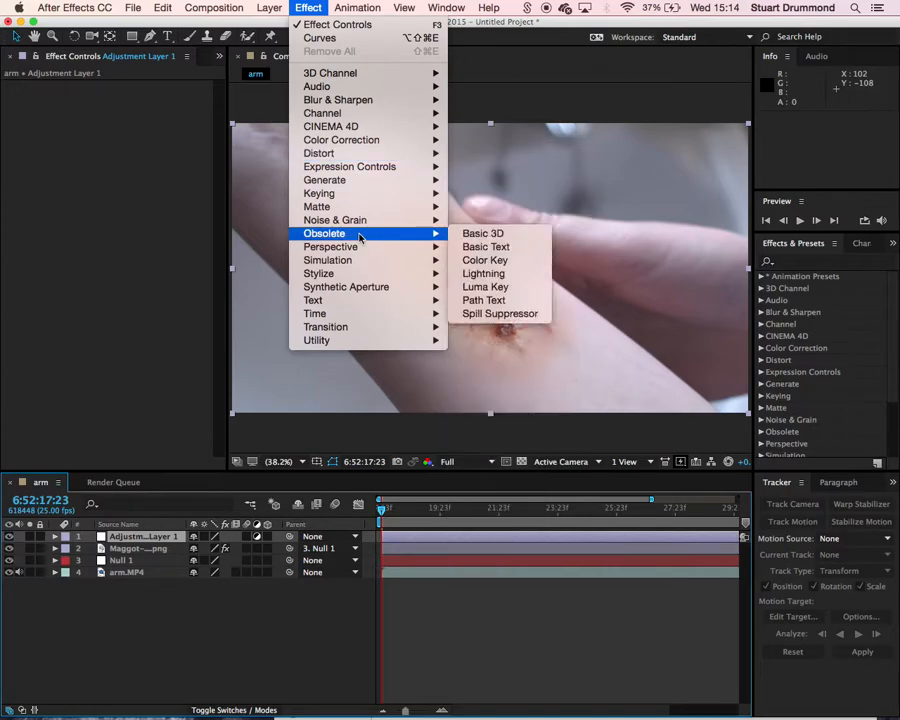
mouse_move(414, 220)
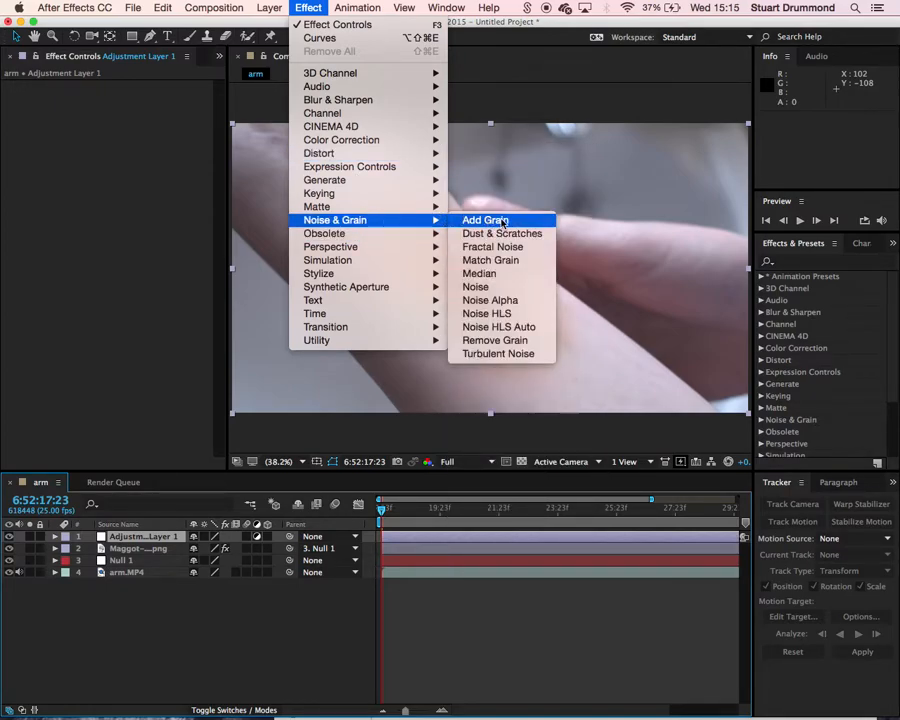
left_click(503, 222)
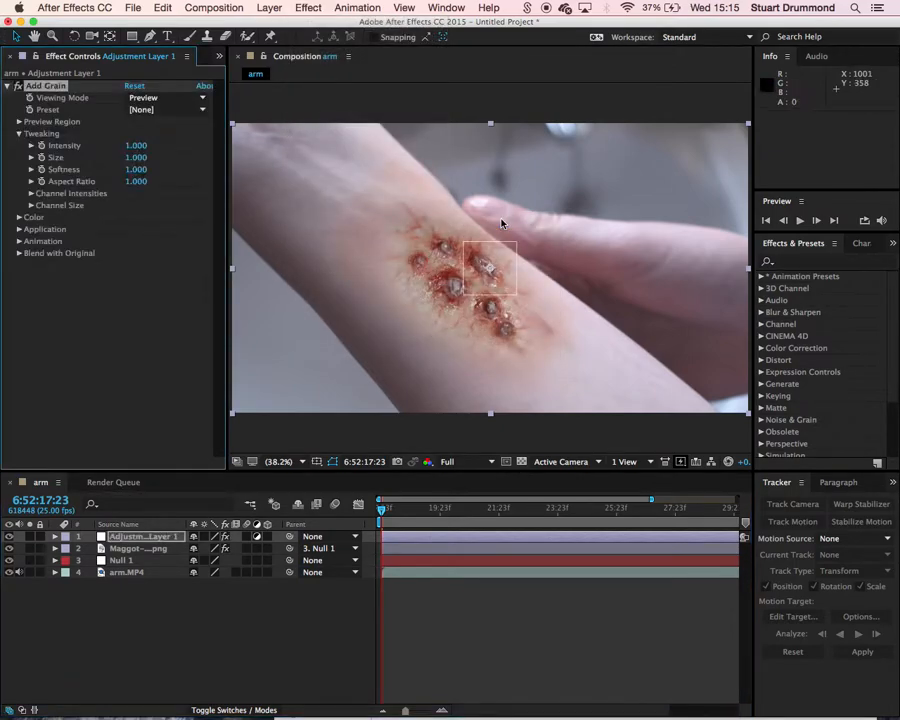
Set the Add Grain intensity on Adjustment Layer 1 to 2 and deselect the layer.
left_click(31, 146)
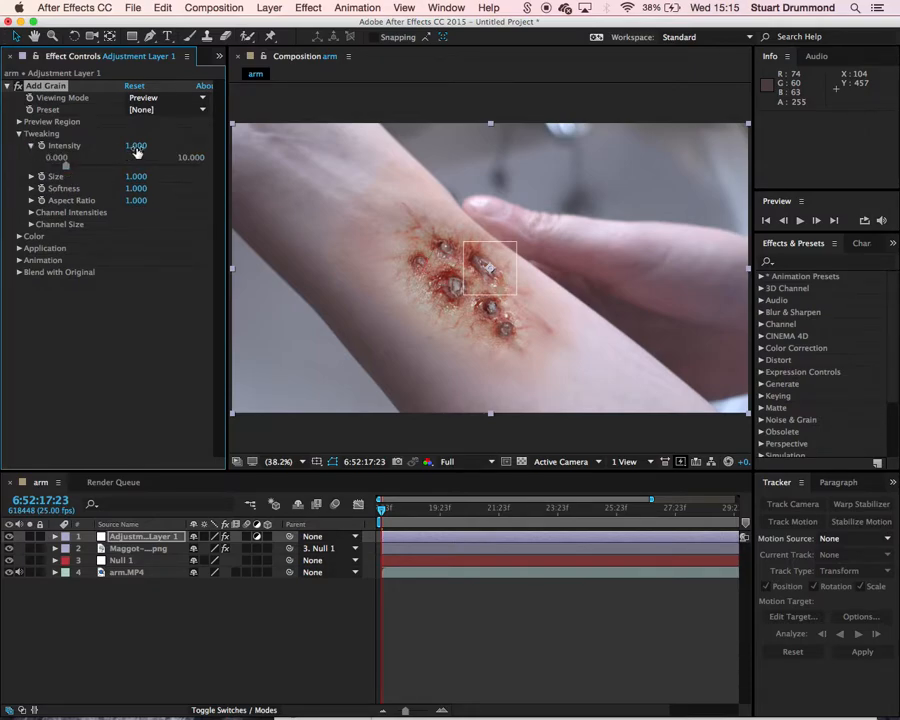
left_click(136, 147)
type("2")
key("Return")
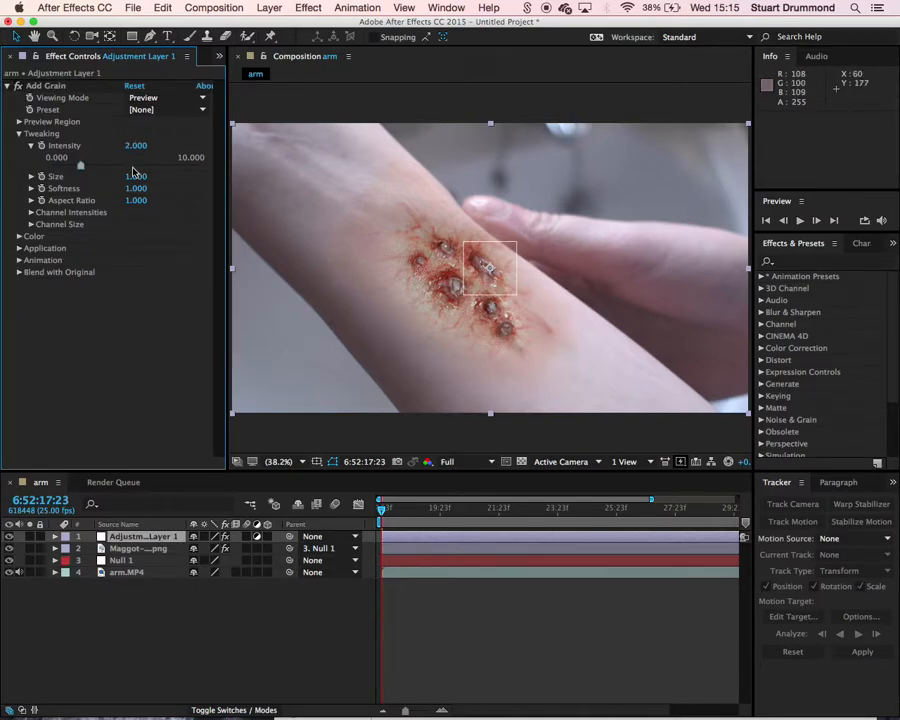
left_click(241, 688)
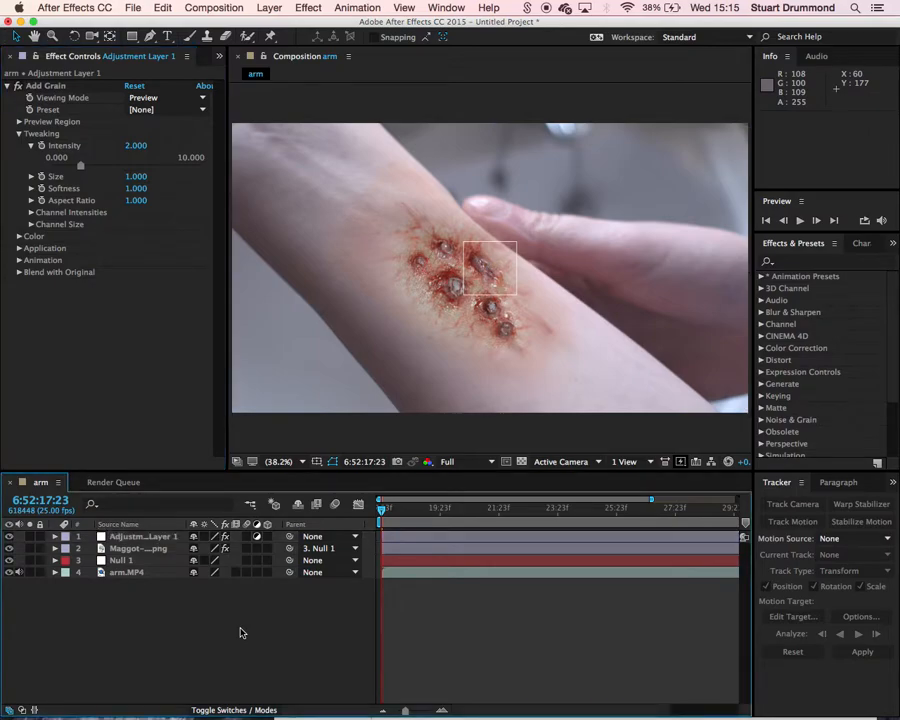
Change the Add Grain viewing mode to Final Output and set its intensity to 1.
left_click(157, 99)
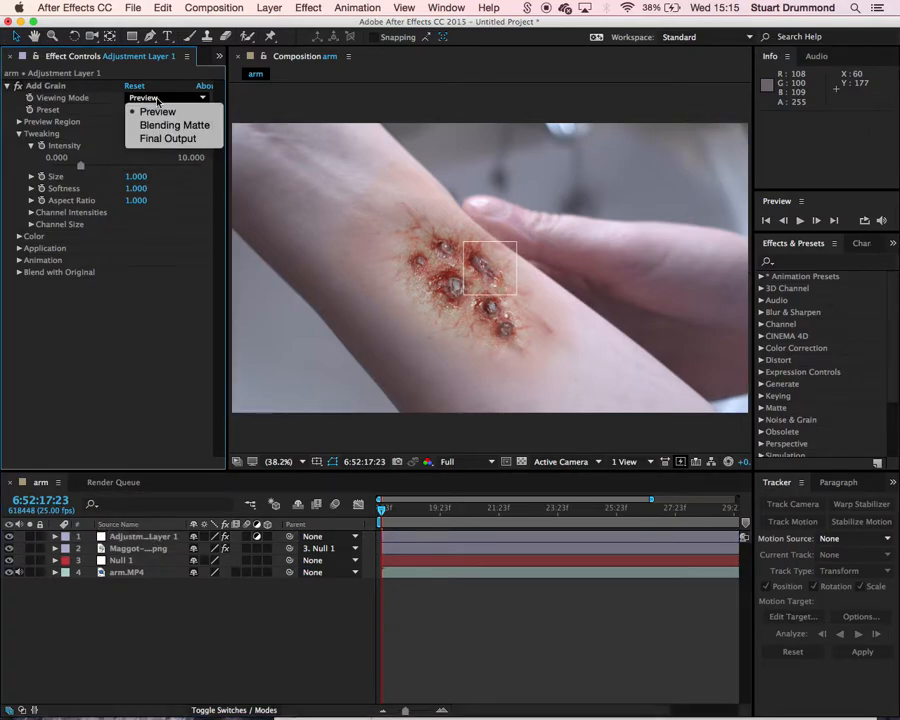
left_click(157, 140)
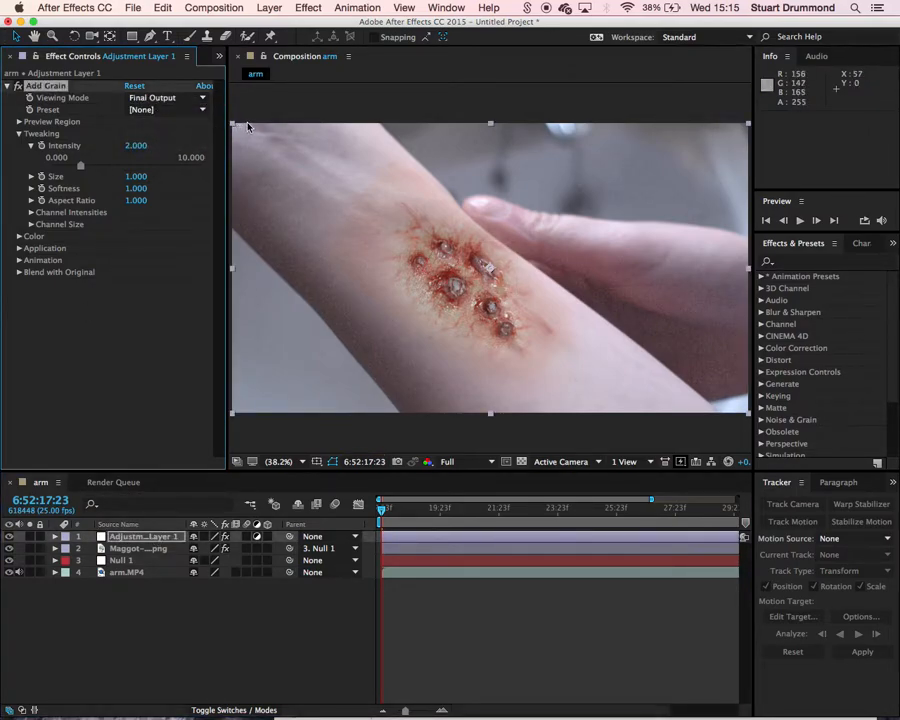
left_click(135, 146)
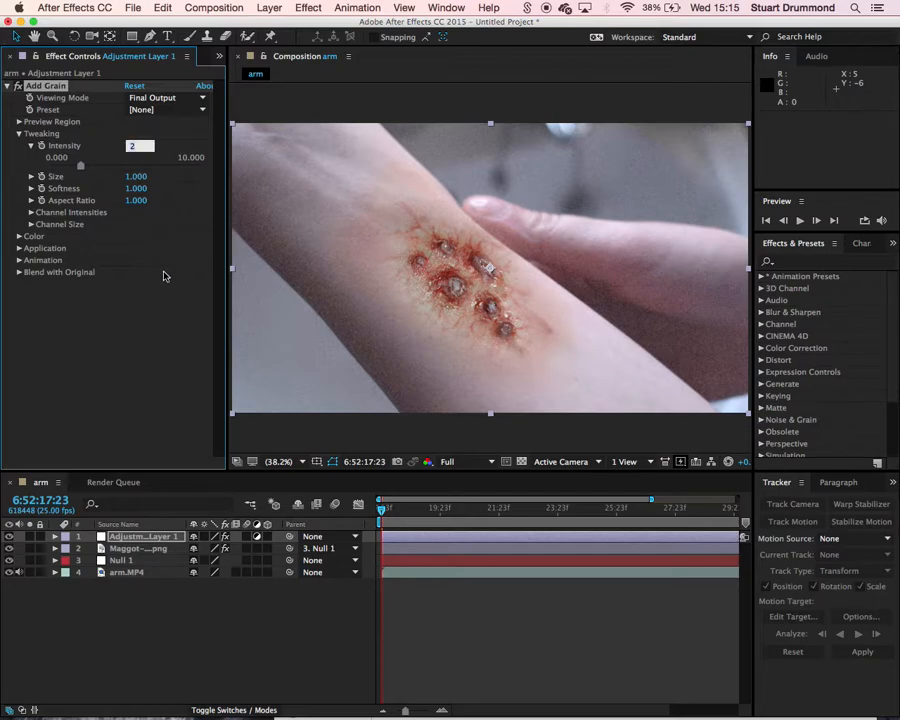
type("1")
key("Return")
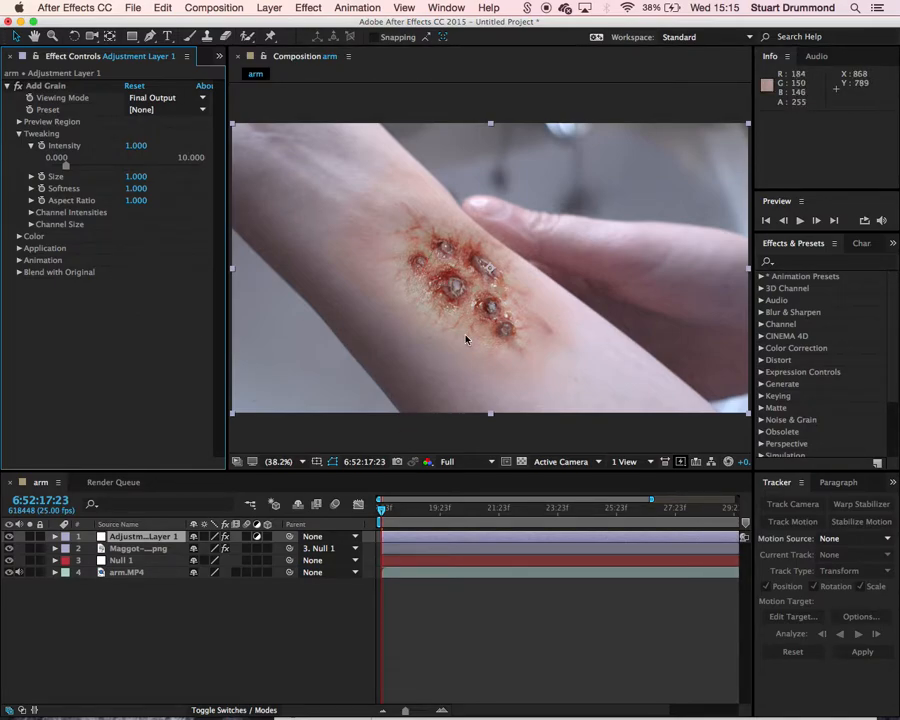
left_click(208, 626)
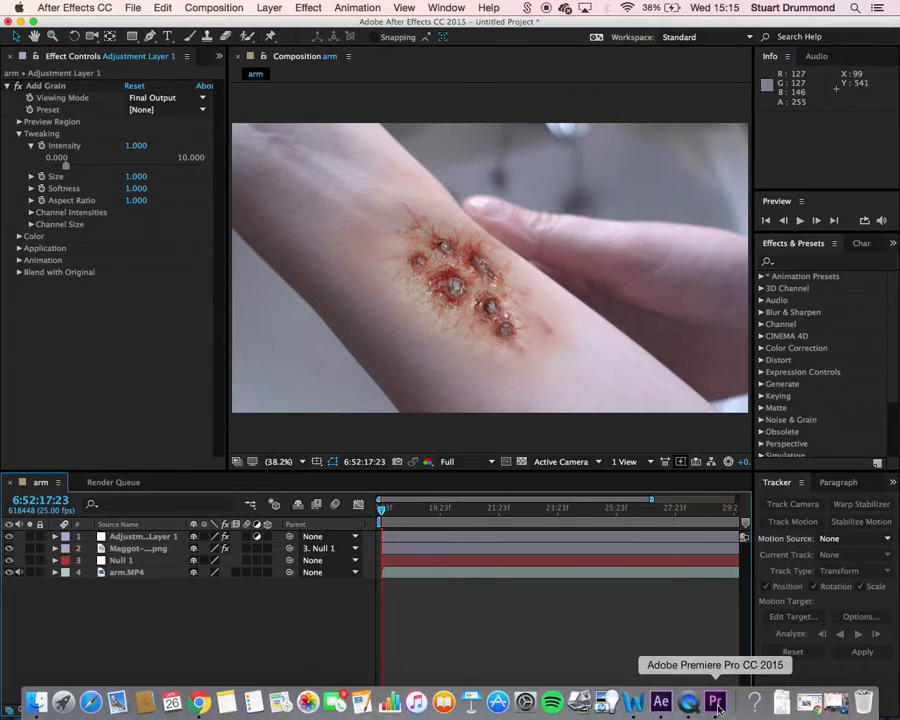
Switch to Adobe Premiere Pro, open the arm grade project, enlarge the timeline area and move the playhead to 00:00:10:03.
left_click(714, 700)
left_click(398, 226)
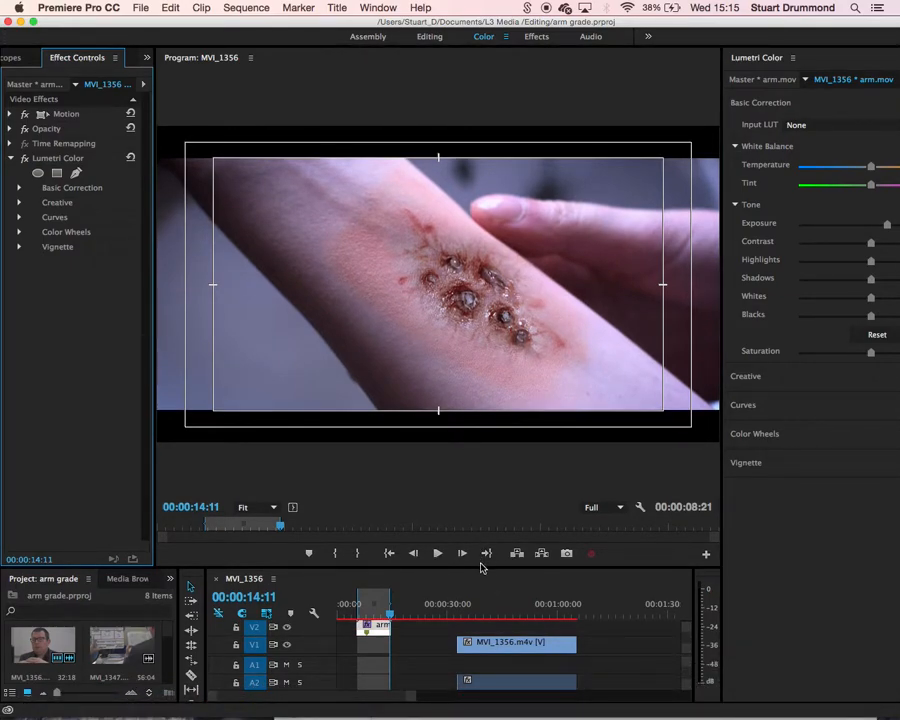
left_click_drag(483, 568, 430, 424)
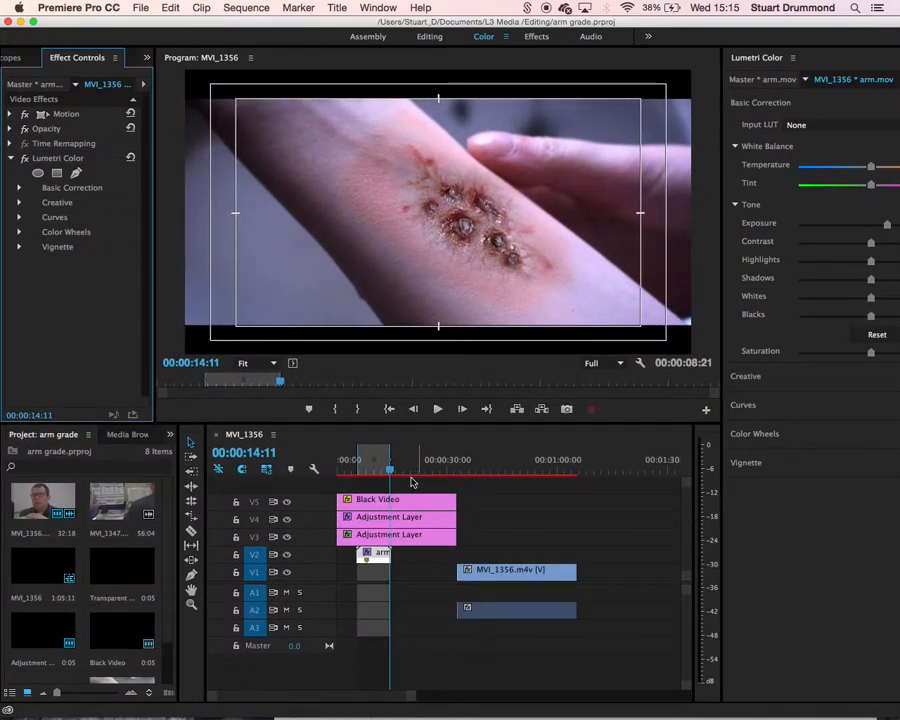
left_click_drag(389, 473, 374, 475)
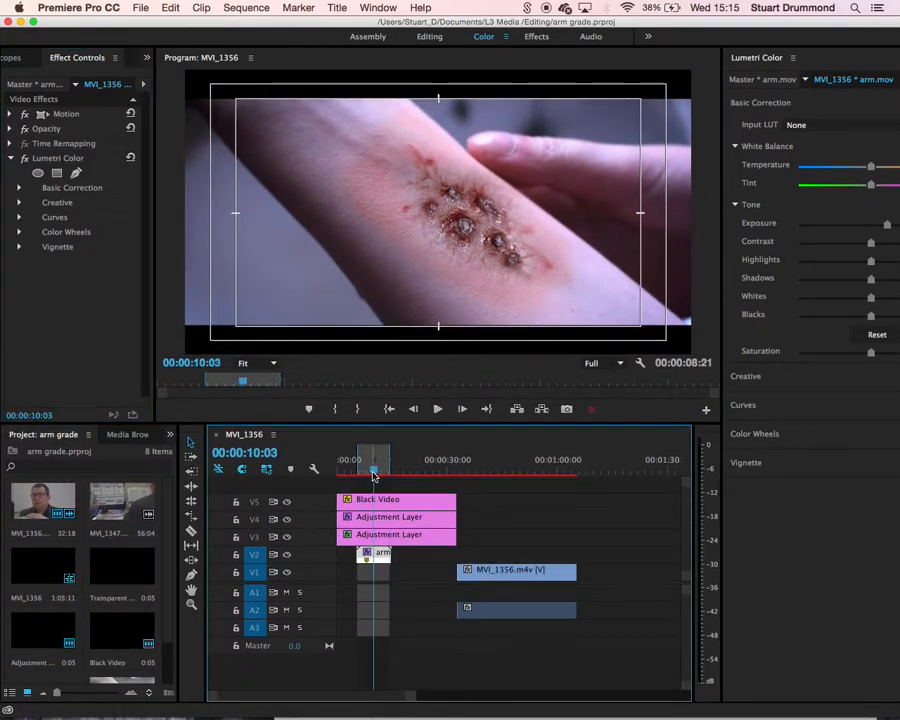
Compare the shot with and without grading by hiding video tracks V3, V4 and V5 and showing them again.
left_click(395, 511)
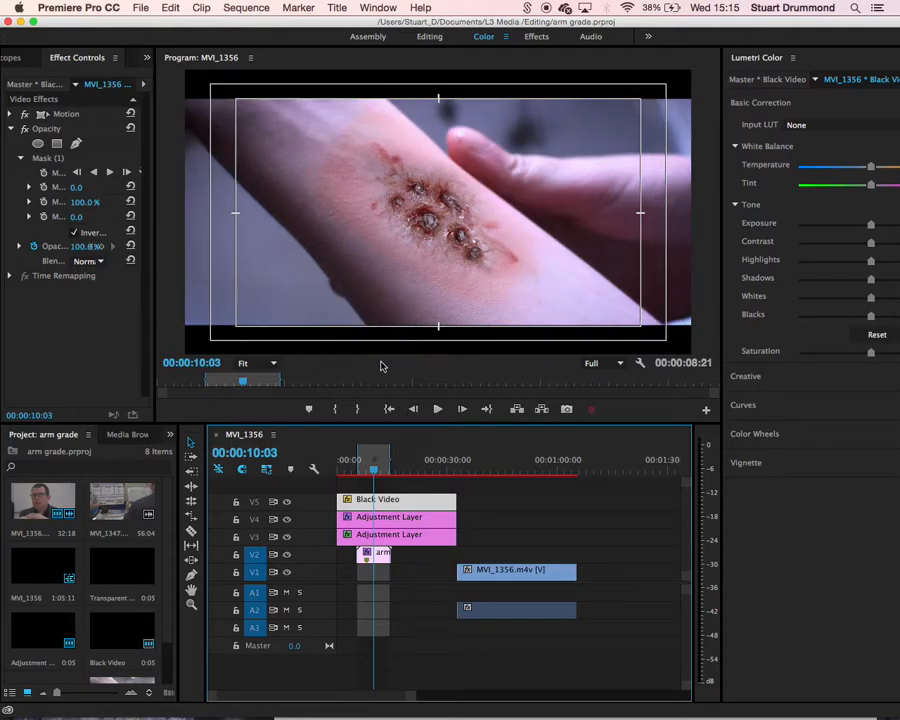
left_click(286, 520)
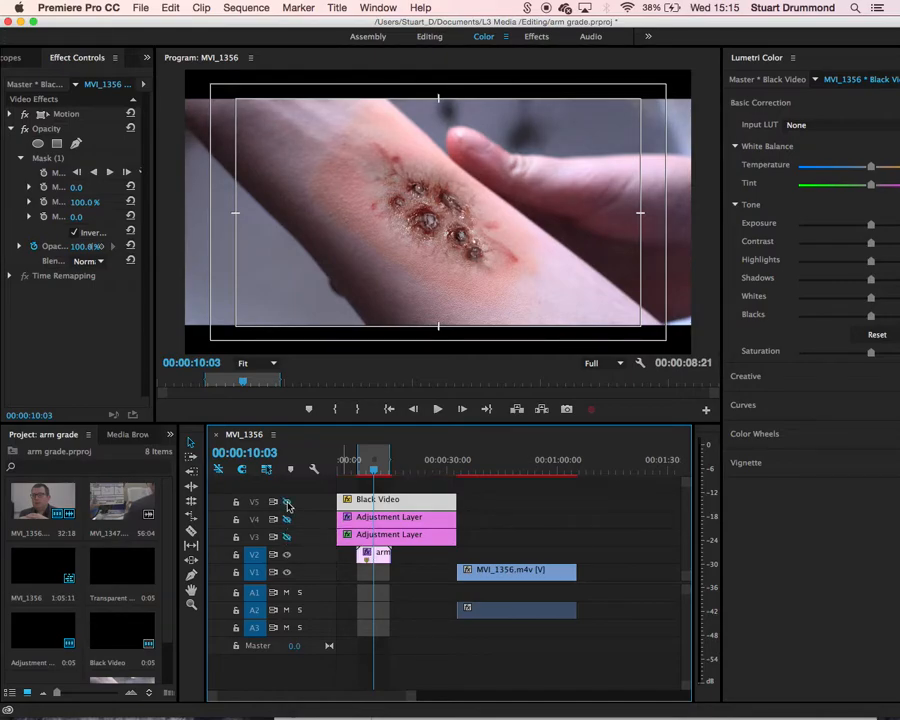
left_click(287, 503)
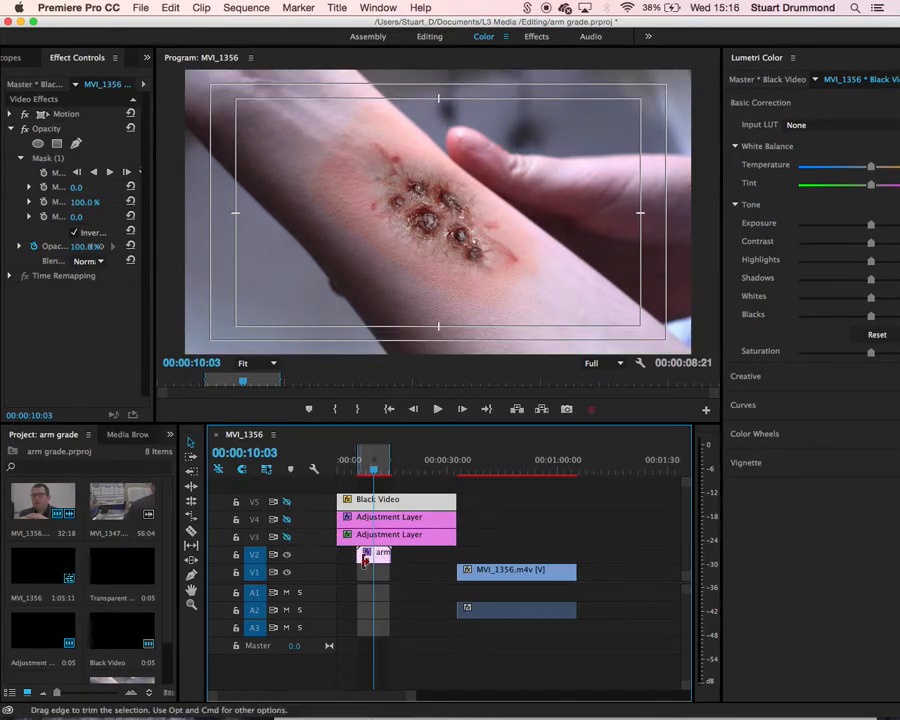
left_click(287, 503)
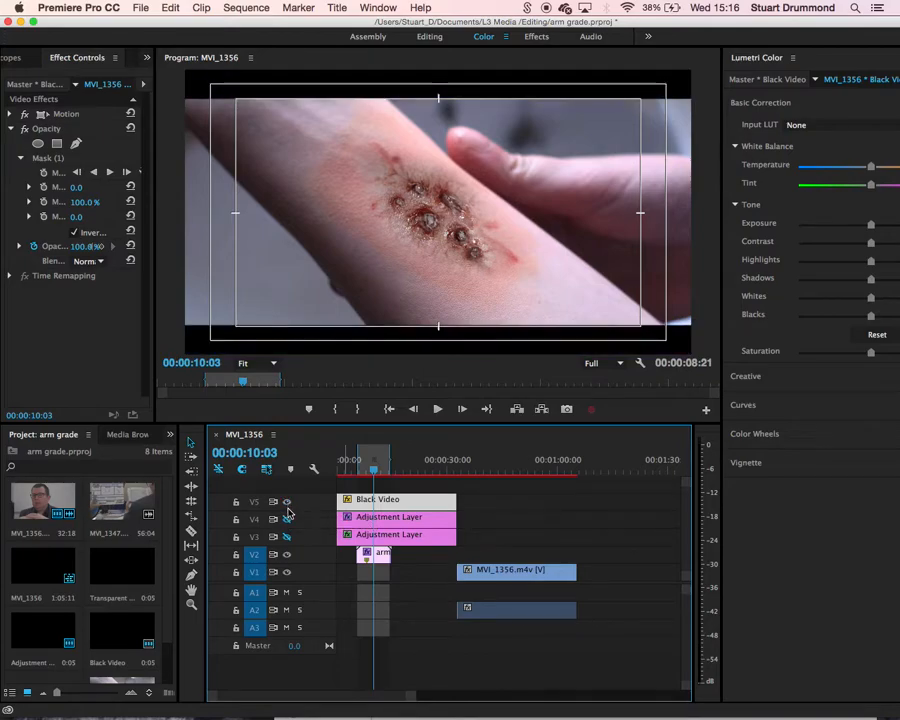
left_click(287, 519)
left_click(287, 538)
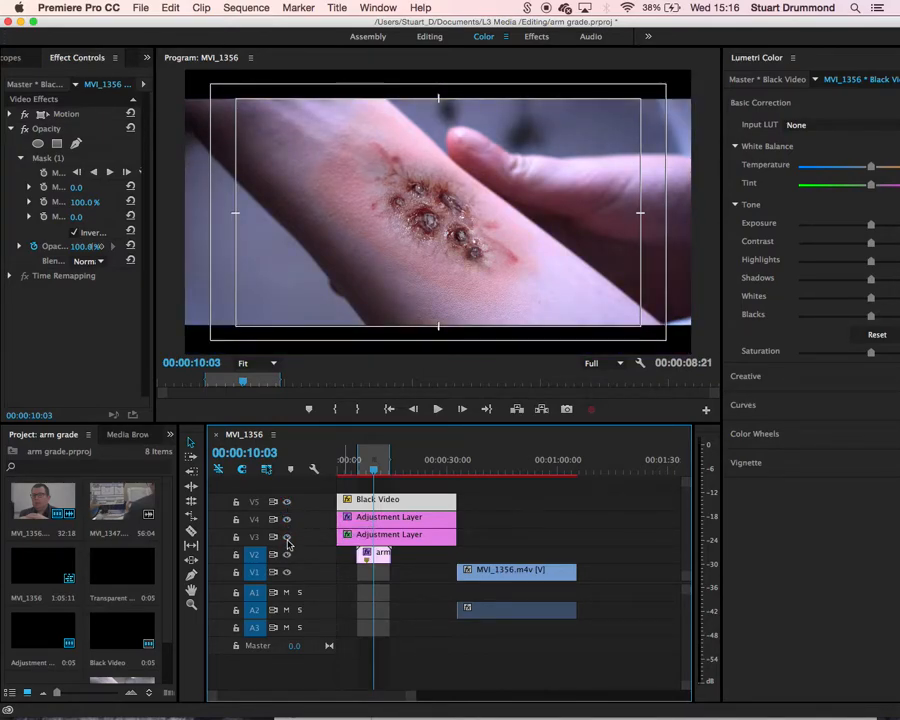
Open arm wound fx.mp4 from the Editing folder in Finder, play it, and close the player and folder windows.
mouse_move(143, 715)
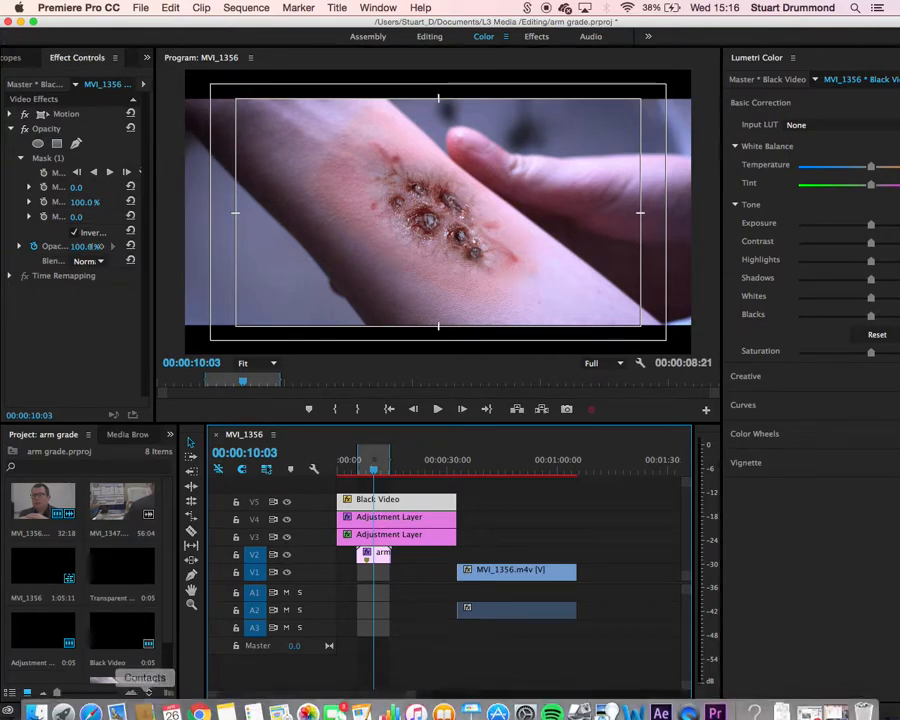
left_click(36, 703)
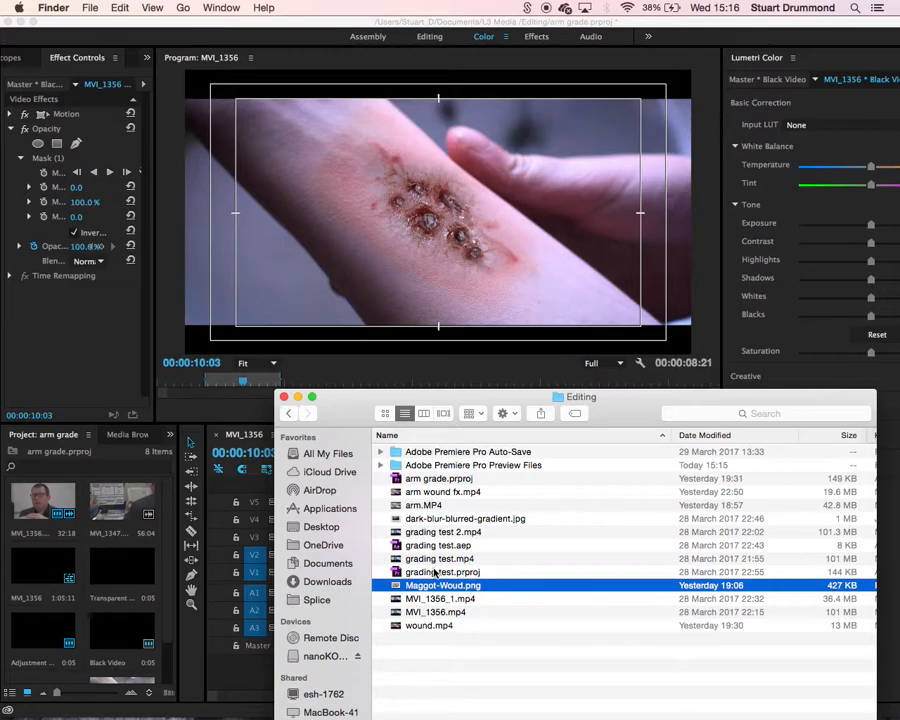
double_click(432, 493)
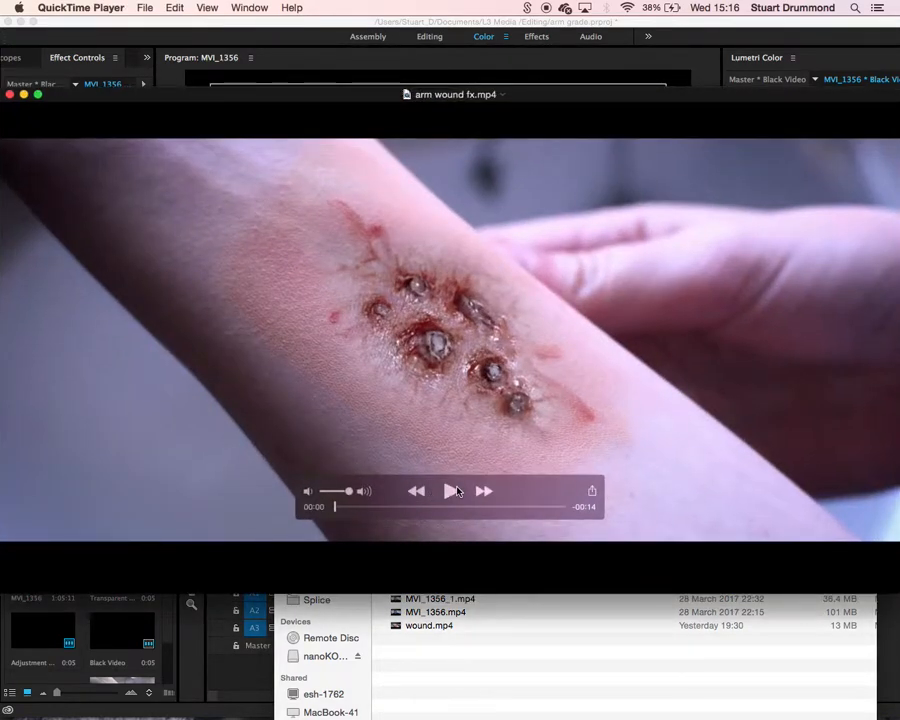
left_click(450, 491)
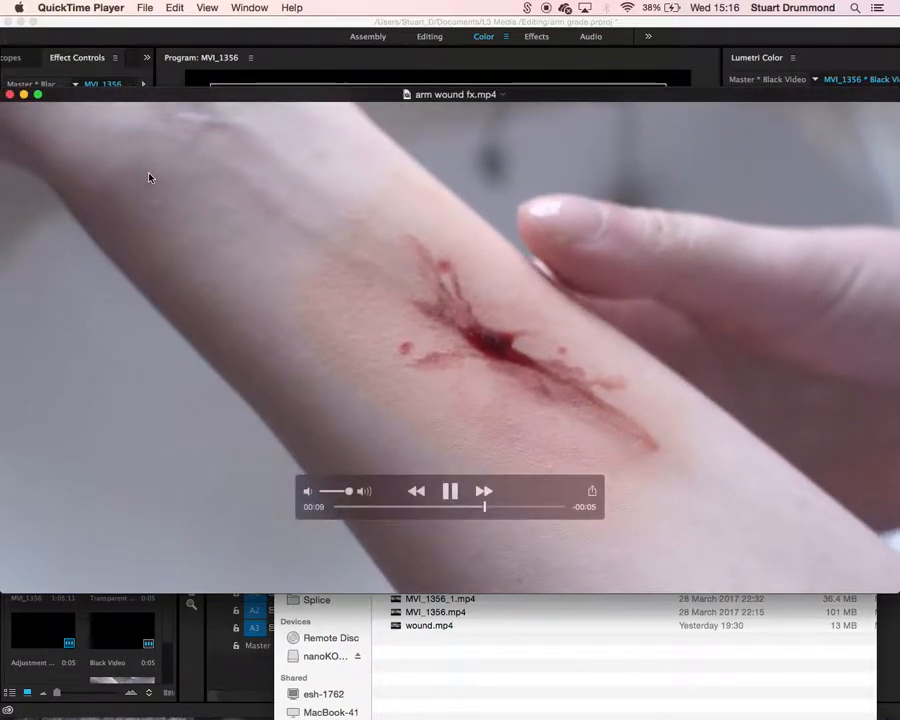
left_click(9, 94)
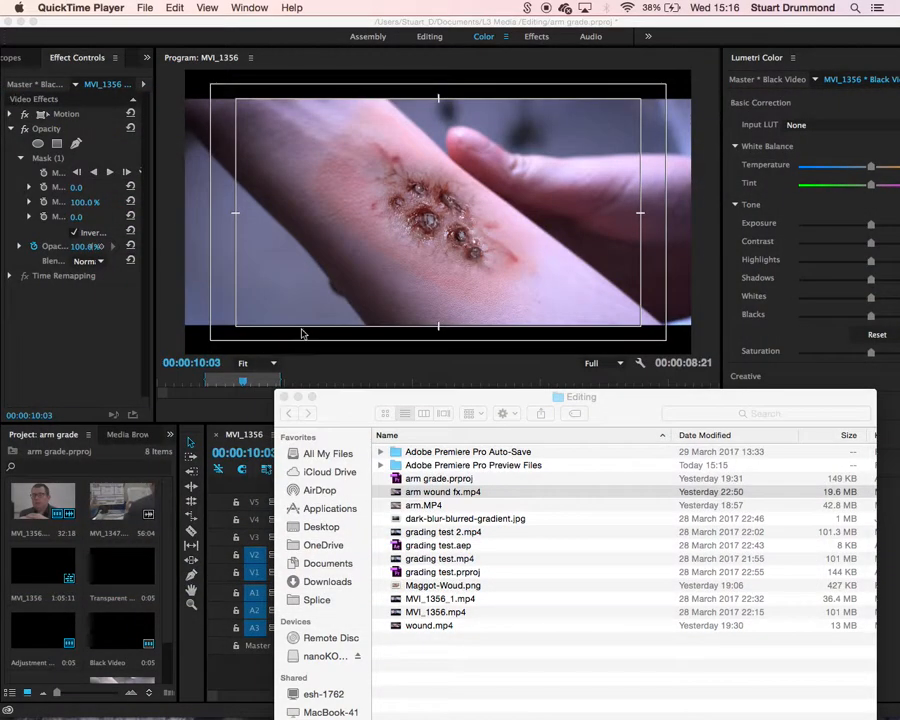
left_click(284, 397)
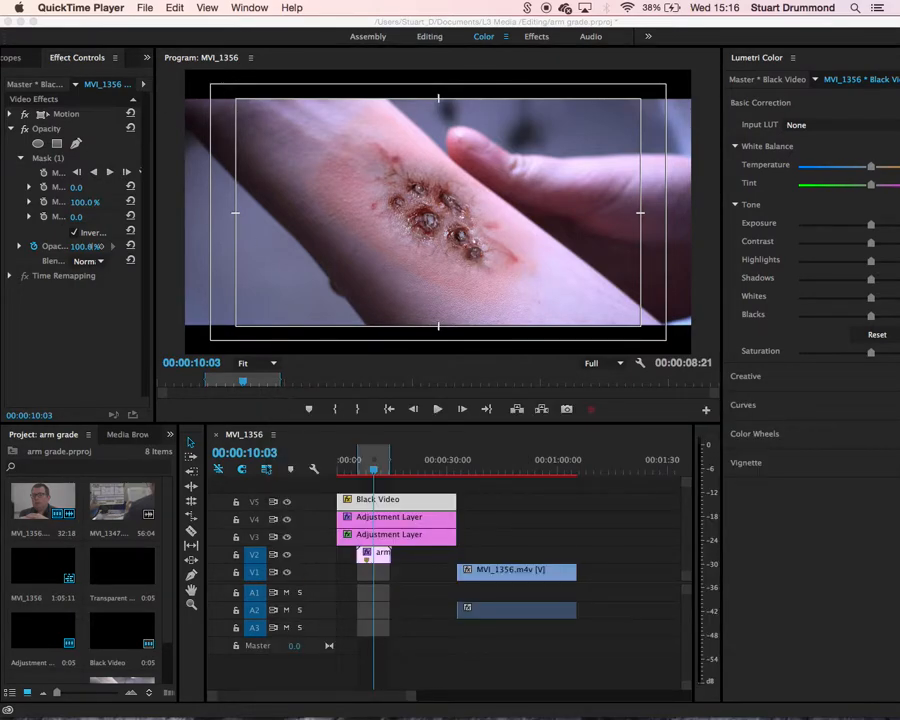
mouse_move(719, 707)
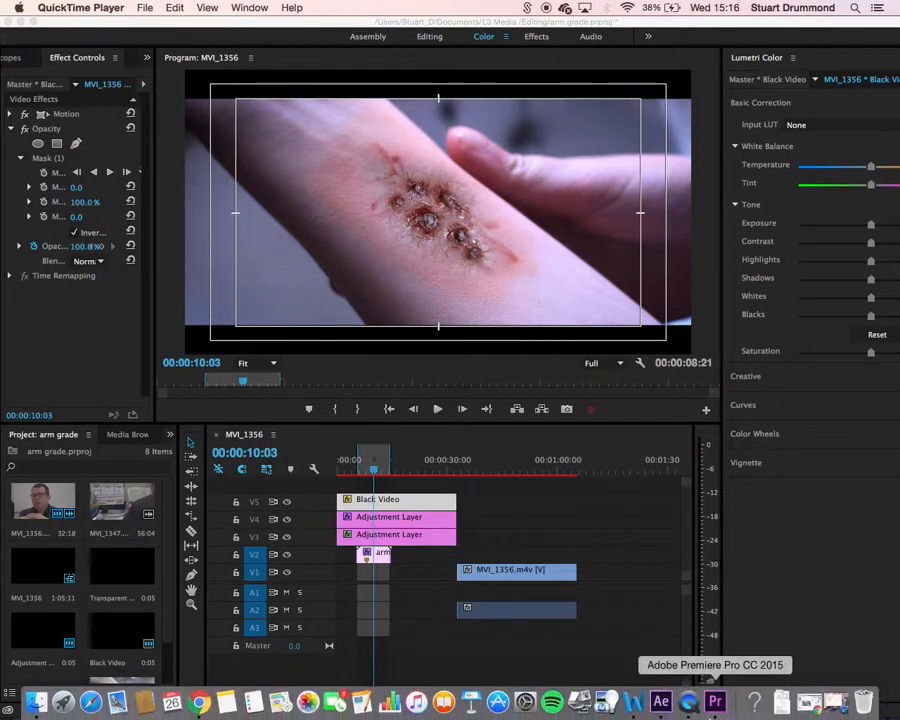